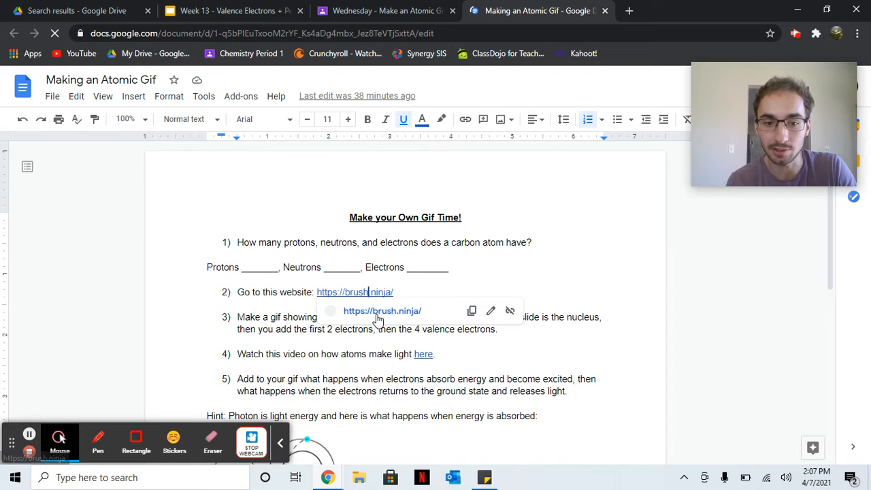
- Open the brush.ninja link from the assignment document and delete the existing atom drawing from the canvas
{"action": "left_click", "coordinate": [379, 318]}
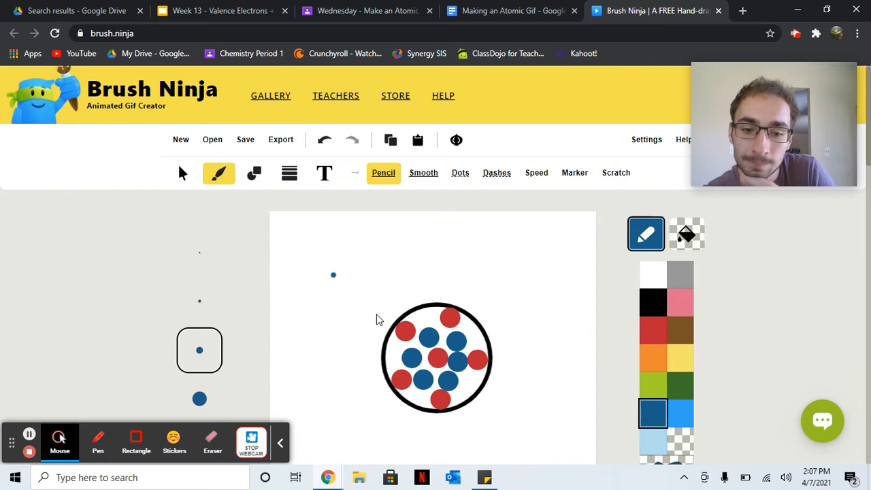
{"action": "left_click", "coordinate": [184, 176]}
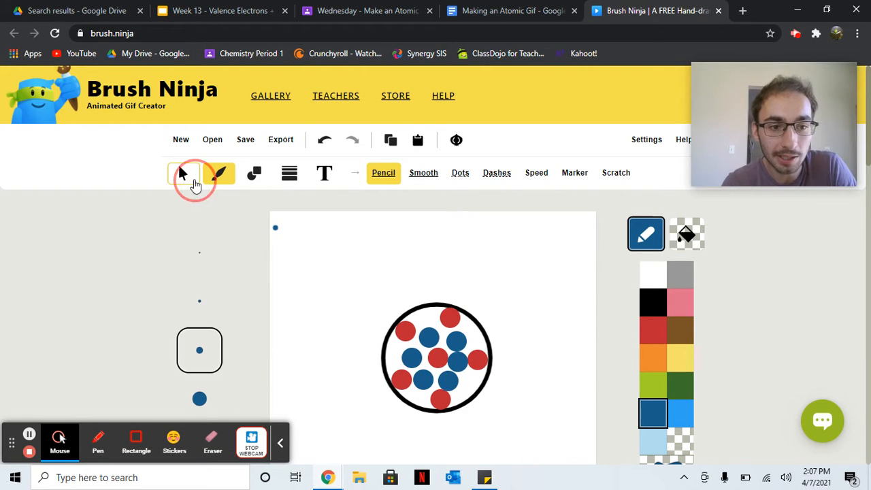
{"action": "mouse_move", "coordinate": [352, 290]}
{"action": "left_mouse_down"}
{"action": "mouse_move", "coordinate": [454, 370]}
{"action": "mouse_move", "coordinate": [510, 438]}
{"action": "left_mouse_up"}
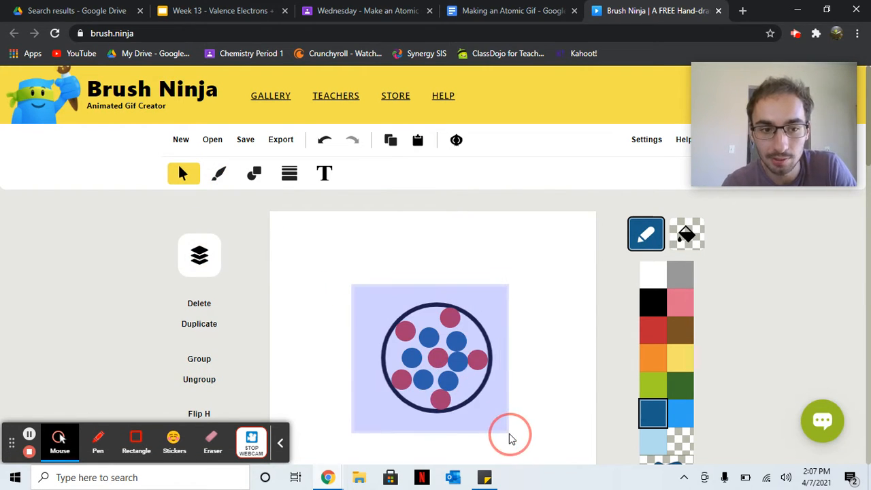
{"action": "key", "text": "Delete"}
{"action": "scroll", "coordinate": [449, 407], "scroll_direction": "down", "scroll_amount": 3}
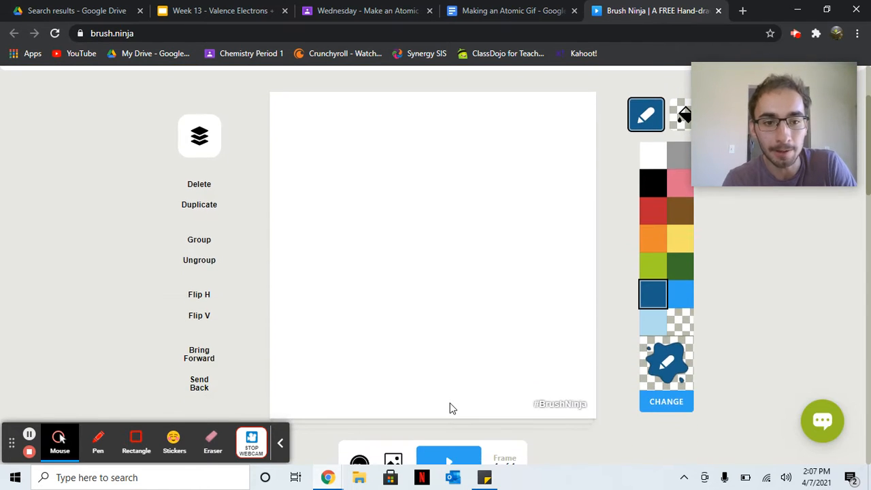
{"action": "scroll", "coordinate": [449, 406], "scroll_direction": "up", "scroll_amount": 2}
{"action": "left_click_drag", "start_coordinate": [350, 228], "coordinate": [480, 388]}
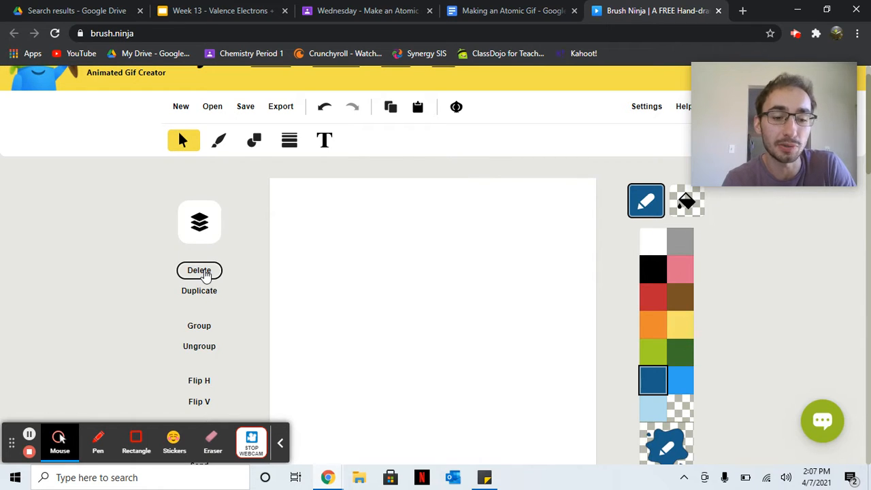
- Draw a dark blue smiley face with the Pencil brush: a round outline, two dot eyes and a curved mouth
{"action": "left_click", "coordinate": [215, 148]}
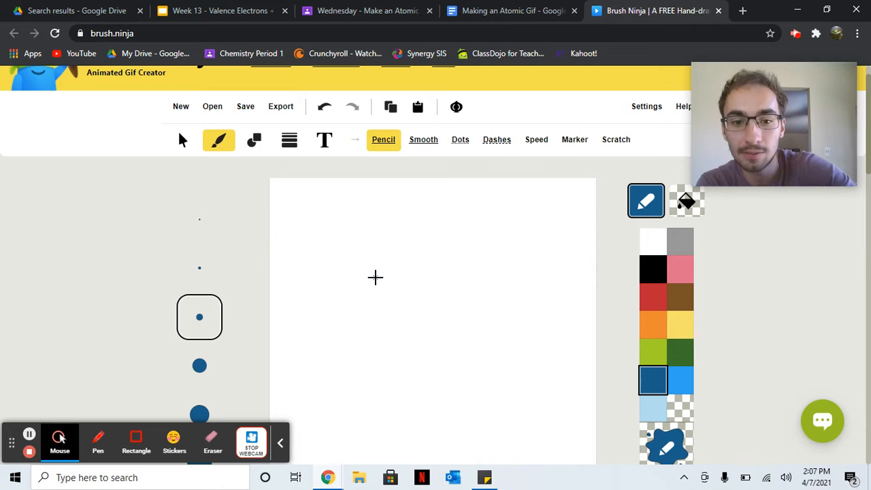
{"action": "mouse_move", "coordinate": [432, 219]}
{"action": "left_mouse_down"}
{"action": "mouse_move", "coordinate": [371, 334]}
{"action": "mouse_move", "coordinate": [493, 345]}
{"action": "mouse_move", "coordinate": [453, 221]}
{"action": "mouse_move", "coordinate": [408, 220]}
{"action": "left_mouse_up"}
{"action": "left_click", "coordinate": [407, 266]}
{"action": "left_click", "coordinate": [467, 272]}
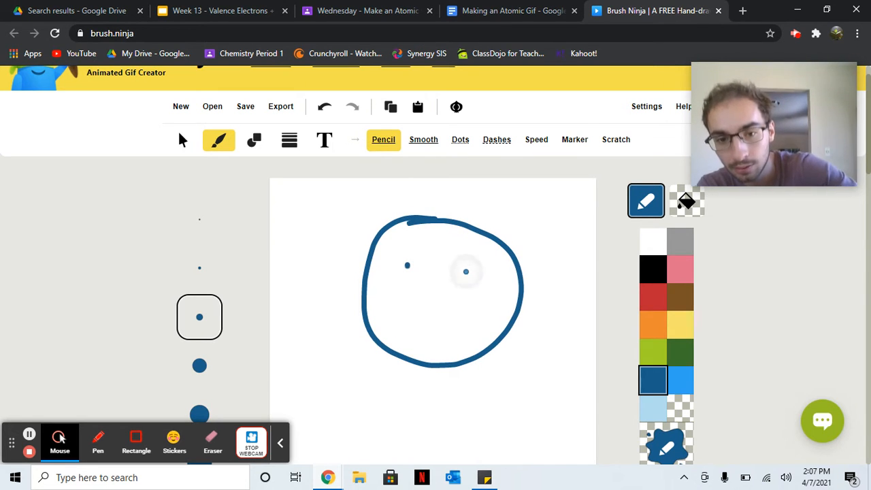
{"action": "left_click_drag", "start_coordinate": [407, 316], "coordinate": [475, 306]}
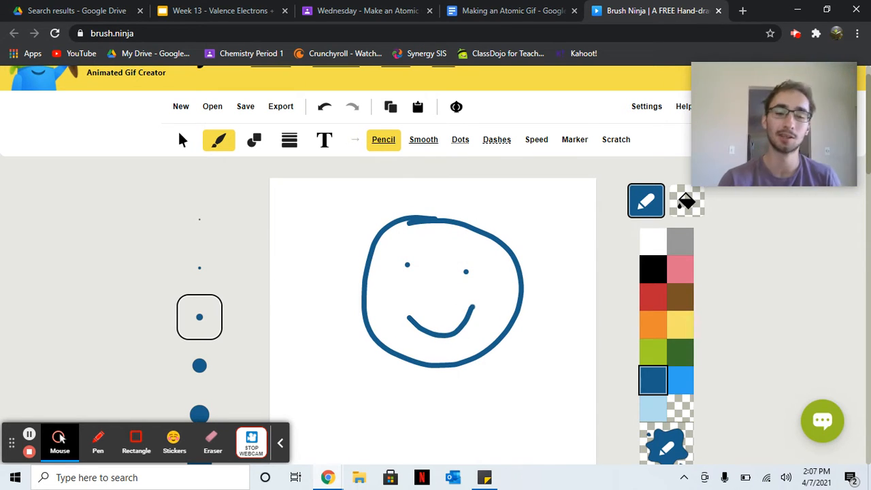
{"action": "left_click", "coordinate": [324, 189]}
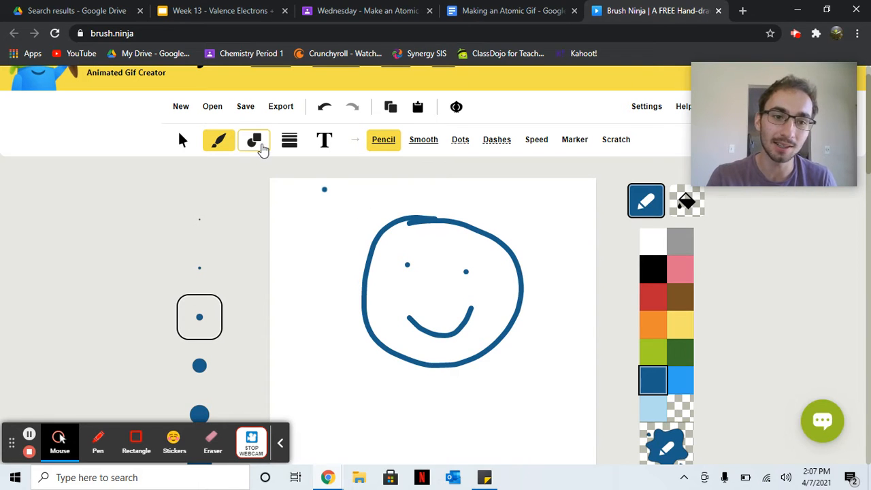
- Draw two dark blue circles beside the smiley face, the lower one with a thinner outline
{"action": "left_click", "coordinate": [262, 147]}
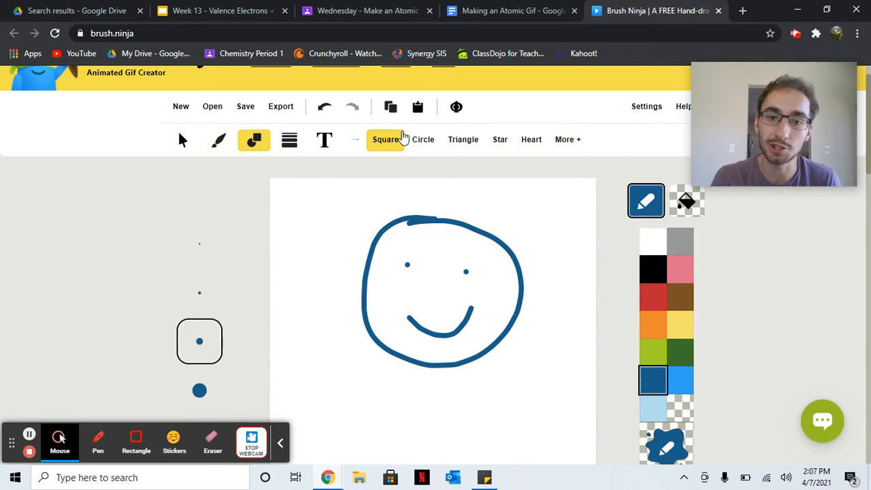
{"action": "left_click", "coordinate": [420, 141]}
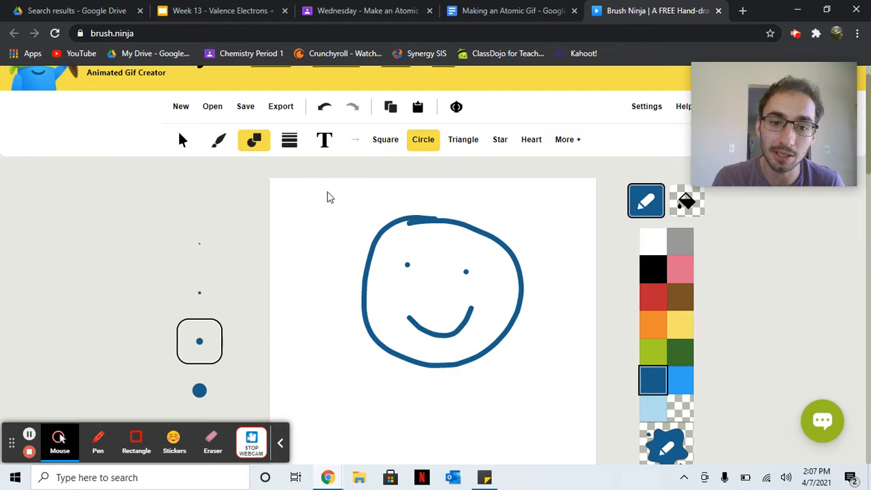
{"action": "left_click_drag", "start_coordinate": [318, 195], "coordinate": [276, 285]}
{"action": "left_click", "coordinate": [193, 304]}
{"action": "left_click_drag", "start_coordinate": [296, 319], "coordinate": [329, 355]}
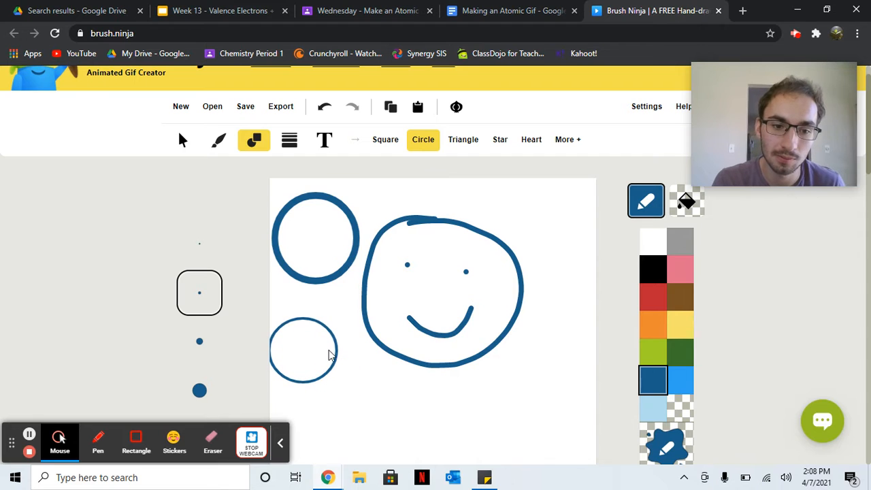
- Draw a yellow star overlapping the lower edge of the smiley face
{"action": "left_click", "coordinate": [499, 144]}
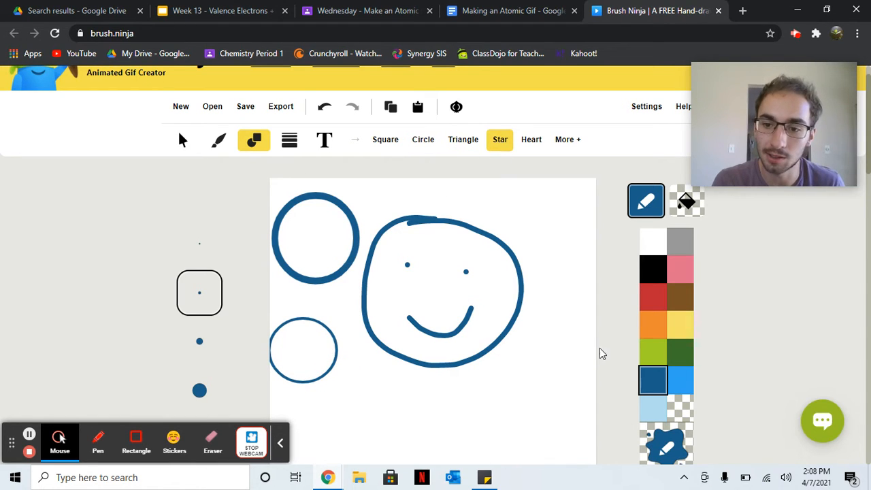
{"action": "left_click", "coordinate": [684, 329]}
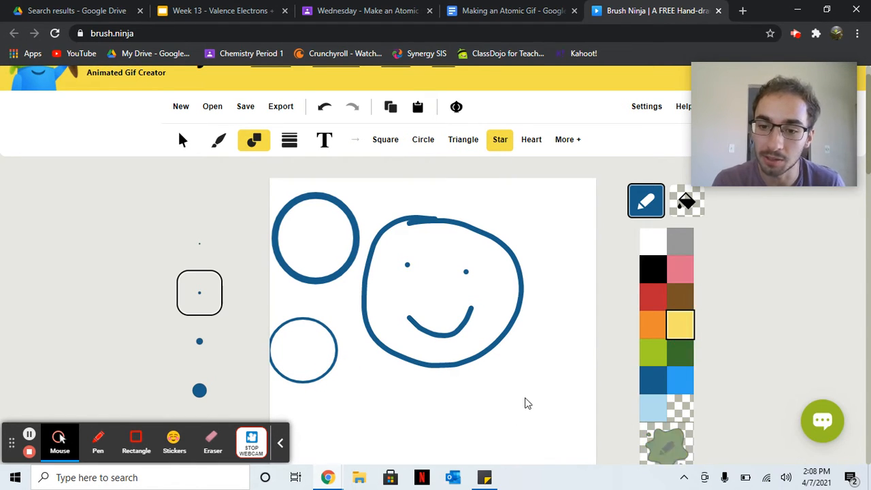
{"action": "left_click_drag", "start_coordinate": [525, 402], "coordinate": [570, 332]}
- Look over the playback controls and frame strip below the canvas
{"action": "scroll", "coordinate": [570, 332], "scroll_direction": "down", "scroll_amount": 2}
{"action": "scroll", "coordinate": [571, 332], "scroll_direction": "up", "scroll_amount": 2}
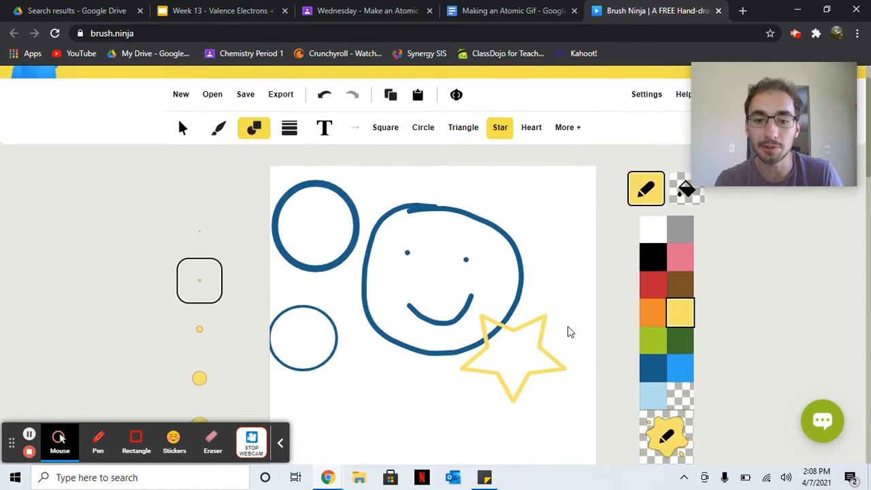
{"action": "scroll", "coordinate": [571, 332], "scroll_direction": "down", "scroll_amount": 3}
{"action": "scroll", "coordinate": [570, 331], "scroll_direction": "down", "scroll_amount": 3}
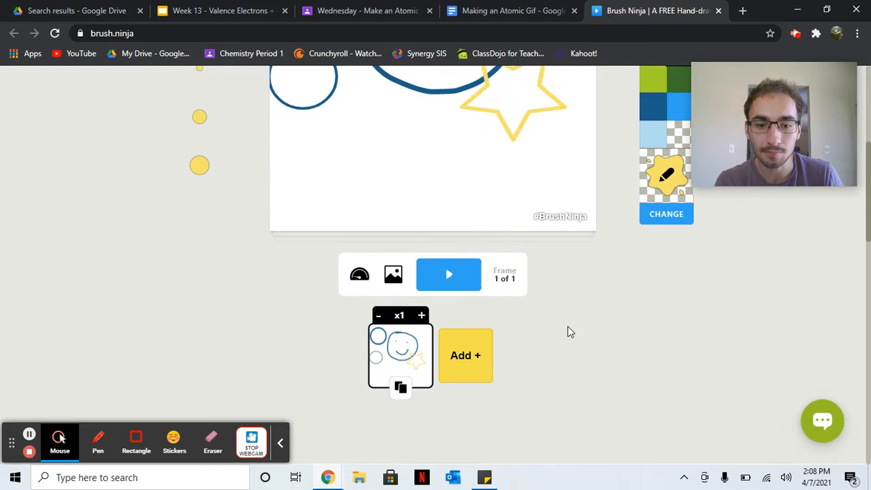
{"action": "scroll", "coordinate": [570, 331], "scroll_direction": "up", "scroll_amount": 4}
{"action": "scroll", "coordinate": [570, 332], "scroll_direction": "up", "scroll_amount": 1}
{"action": "scroll", "coordinate": [568, 331], "scroll_direction": "down", "scroll_amount": 3}
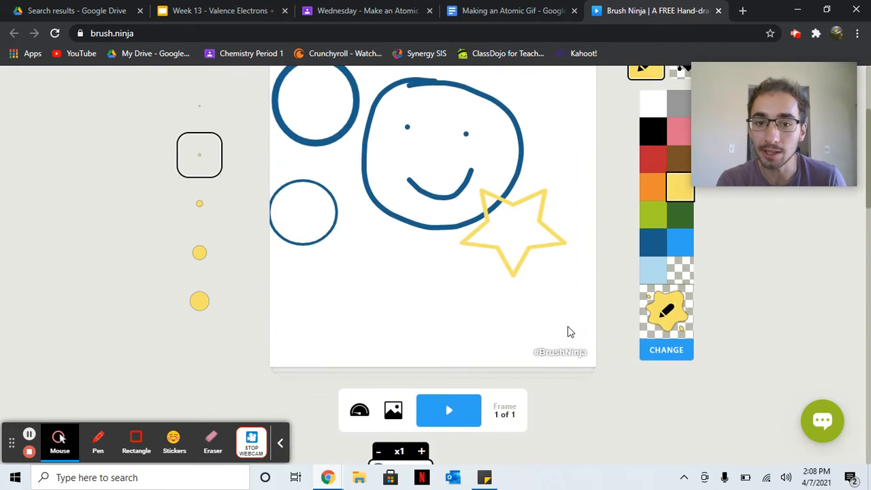
{"action": "scroll", "coordinate": [568, 331], "scroll_direction": "up", "scroll_amount": 3}
- Select the smiley face, both circles and the star together and delete them from the canvas
{"action": "left_click", "coordinate": [184, 108]}
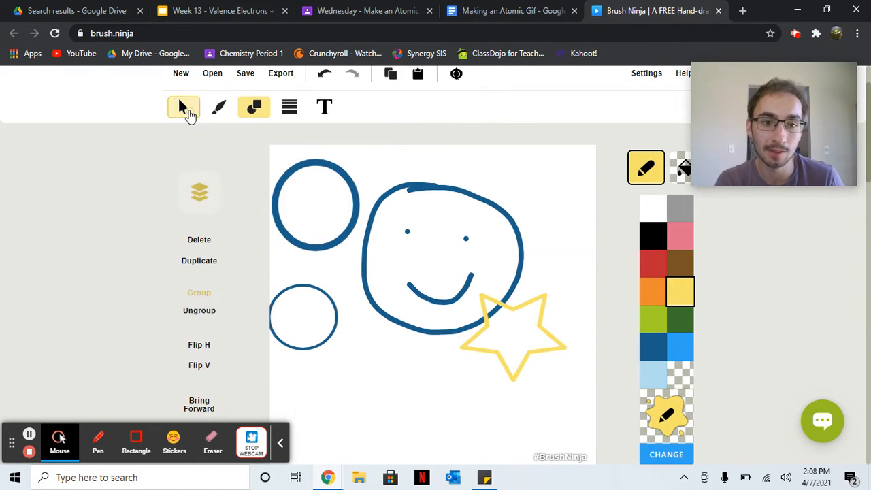
{"action": "left_click", "coordinate": [279, 150]}
{"action": "left_click_drag", "start_coordinate": [281, 154], "coordinate": [615, 432]}
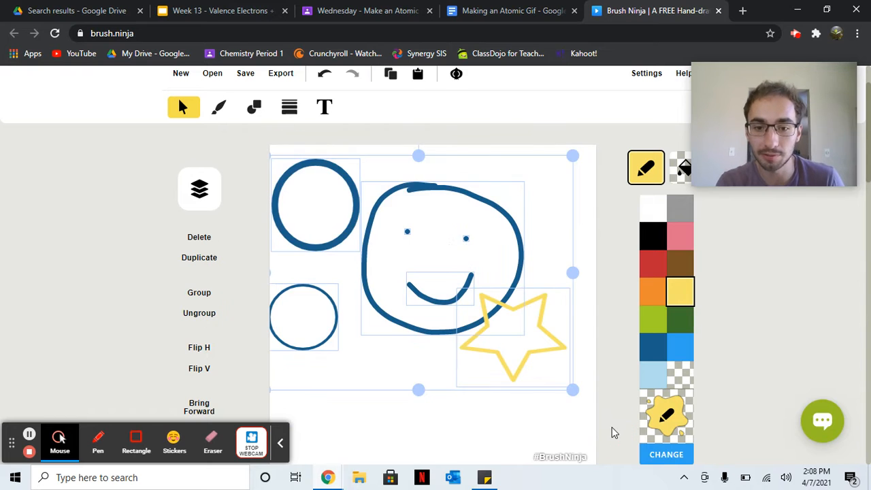
{"action": "key", "text": "Delete"}
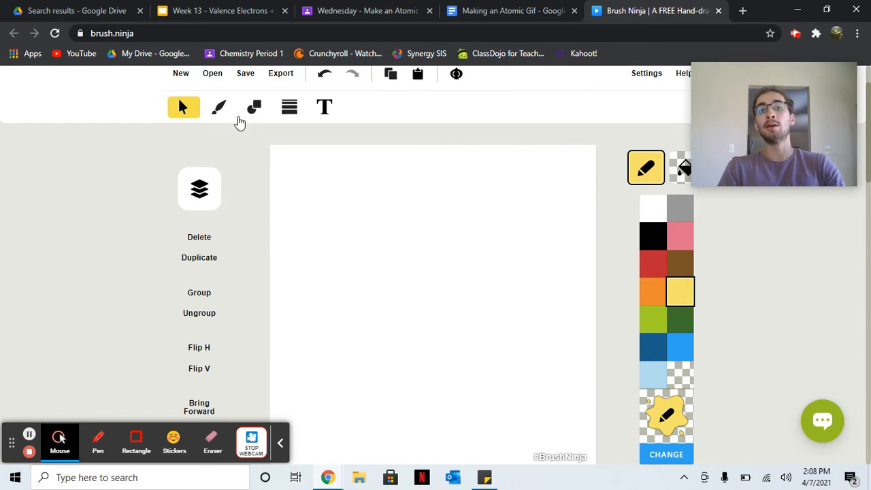
- Draw a large yellow circle and move it up to the middle of the canvas, keeping its outline yellow
{"action": "left_click", "coordinate": [251, 120]}
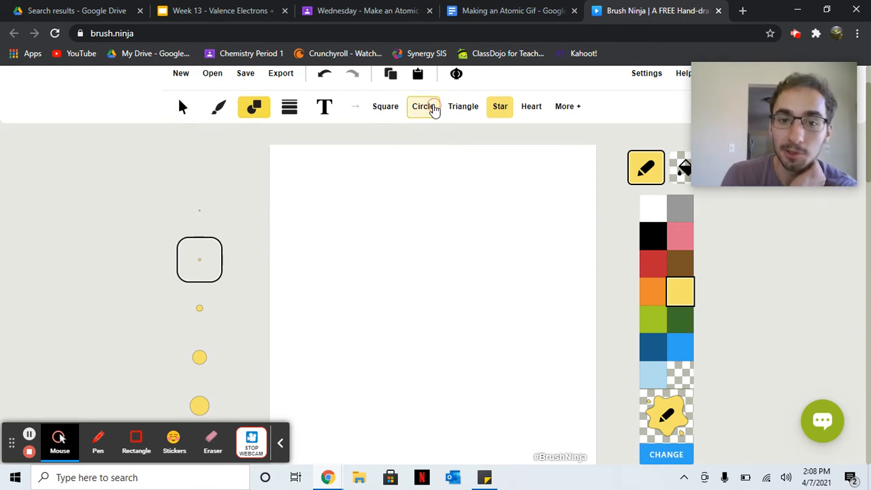
{"action": "left_click", "coordinate": [429, 109]}
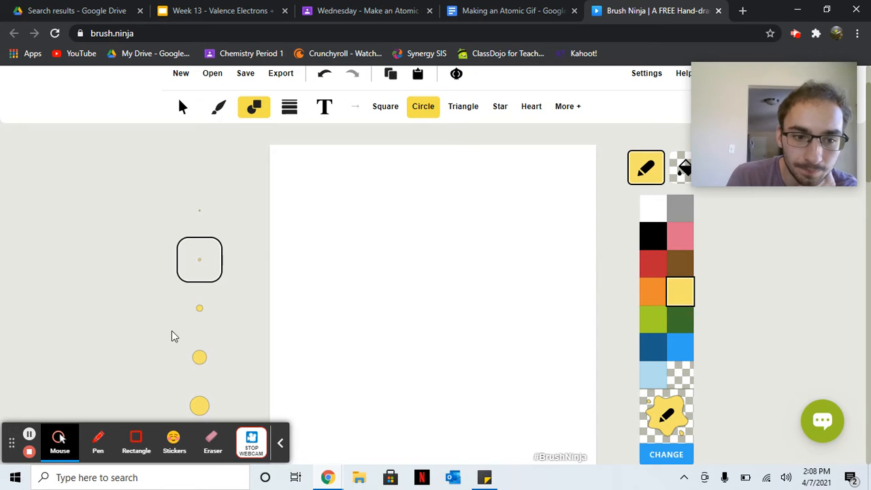
{"action": "left_click_drag", "start_coordinate": [446, 249], "coordinate": [521, 405]}
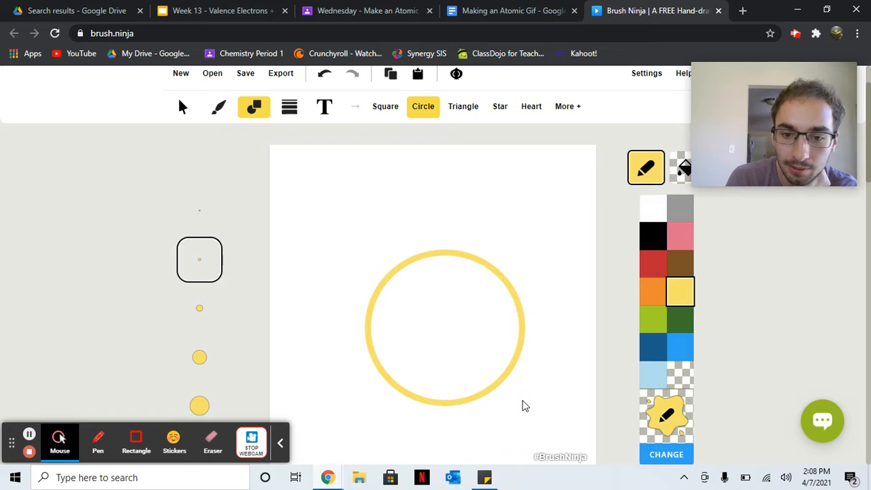
{"action": "left_click", "coordinate": [184, 109]}
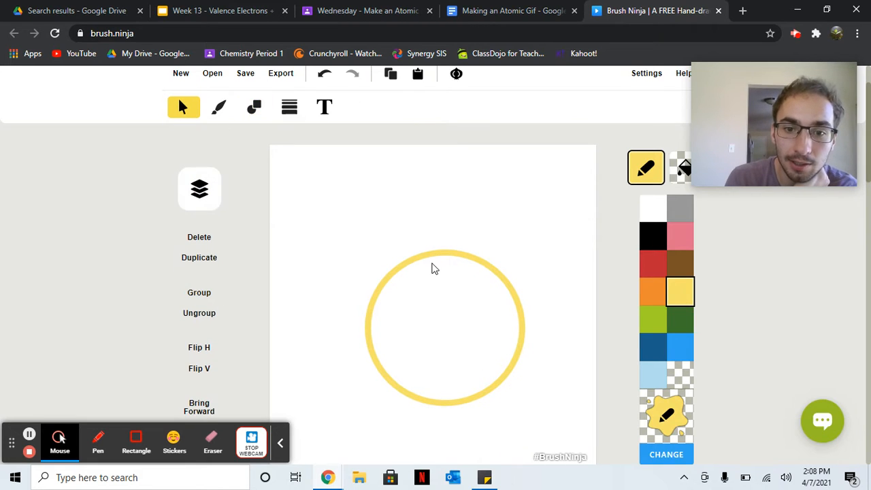
{"action": "left_click_drag", "start_coordinate": [432, 252], "coordinate": [418, 214]}
{"action": "left_click", "coordinate": [672, 351]}
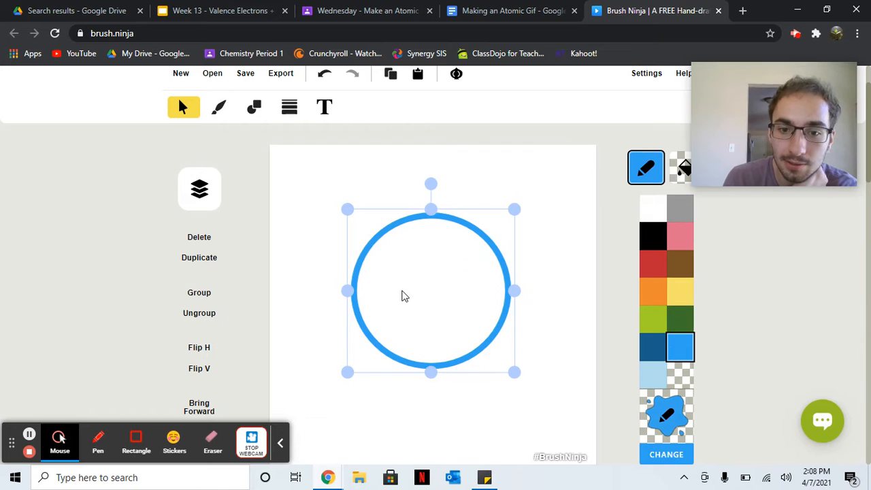
{"action": "left_click", "coordinate": [684, 293]}
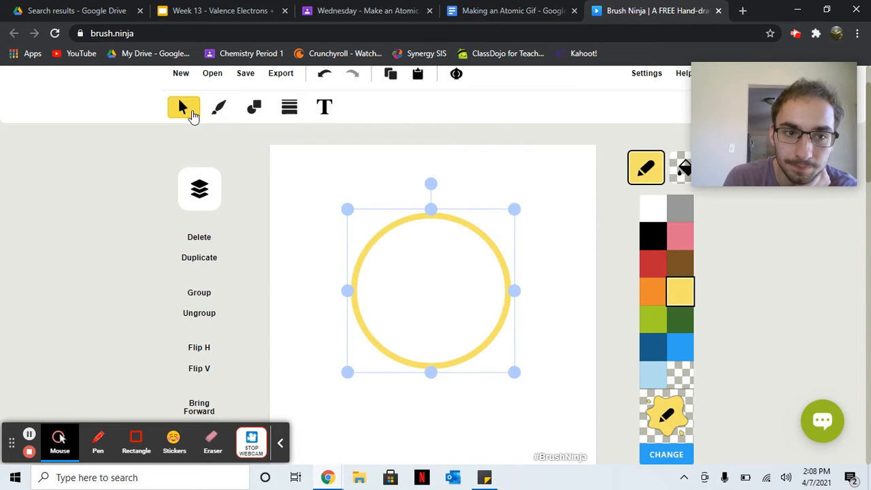
- Add two large bright blue dots as eyes inside the yellow circle using the Pencil brush
{"action": "left_click", "coordinate": [218, 117]}
{"action": "left_click", "coordinate": [681, 347]}
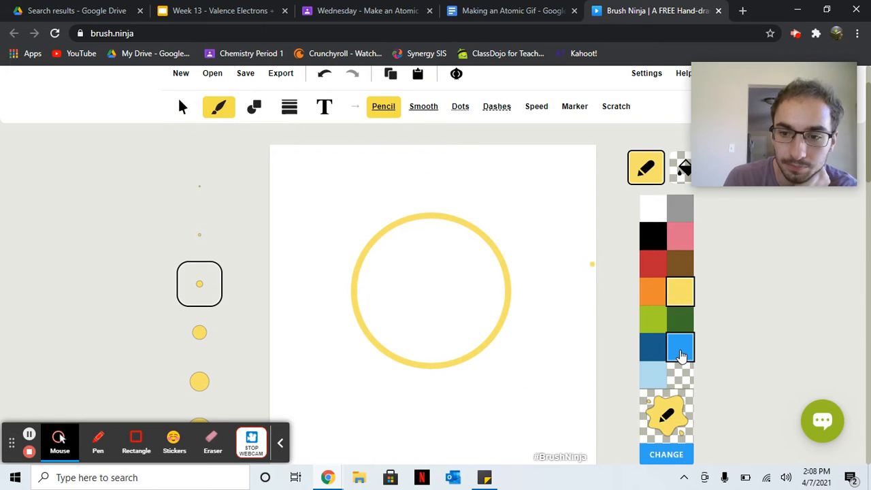
{"action": "left_click", "coordinate": [216, 344]}
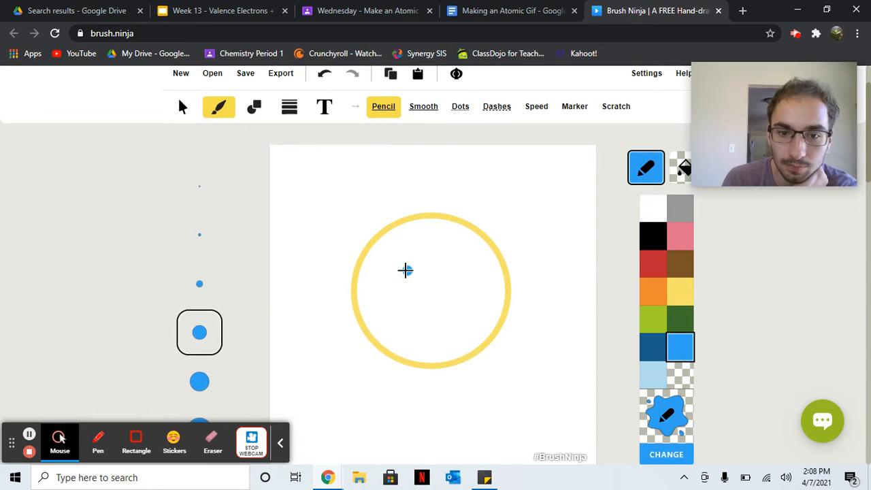
{"action": "left_click", "coordinate": [199, 381]}
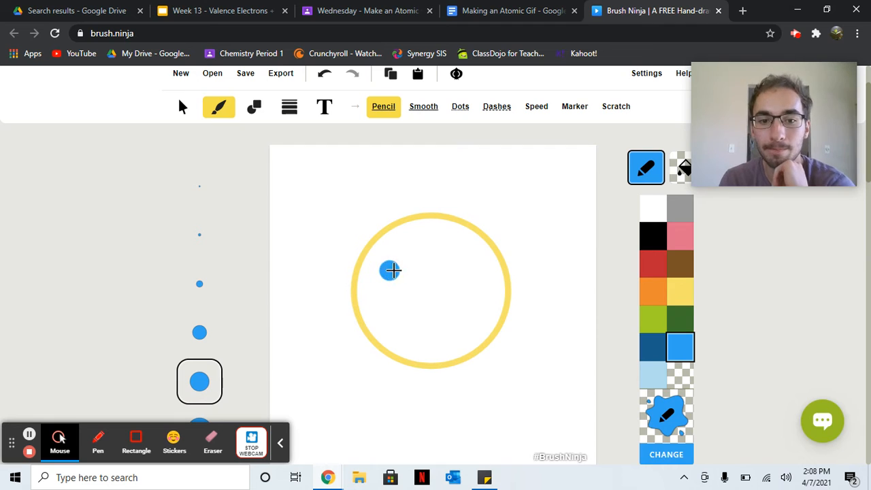
{"action": "left_click", "coordinate": [401, 268]}
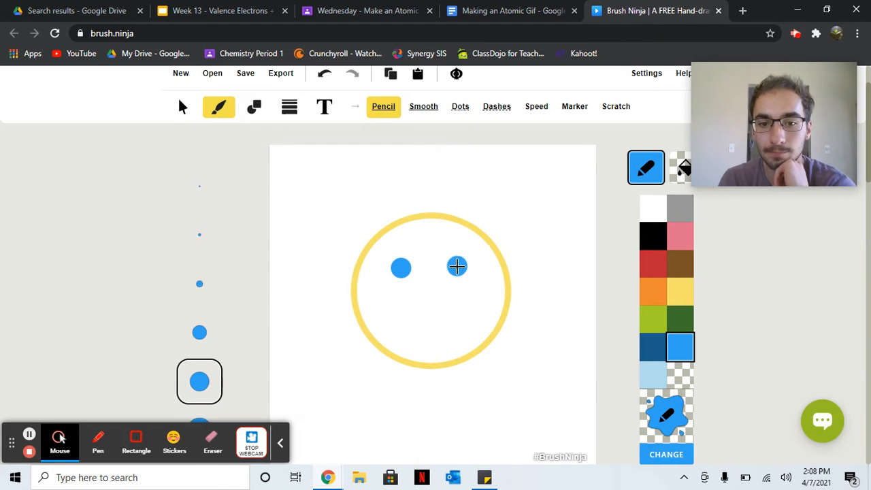
{"action": "left_click", "coordinate": [458, 267]}
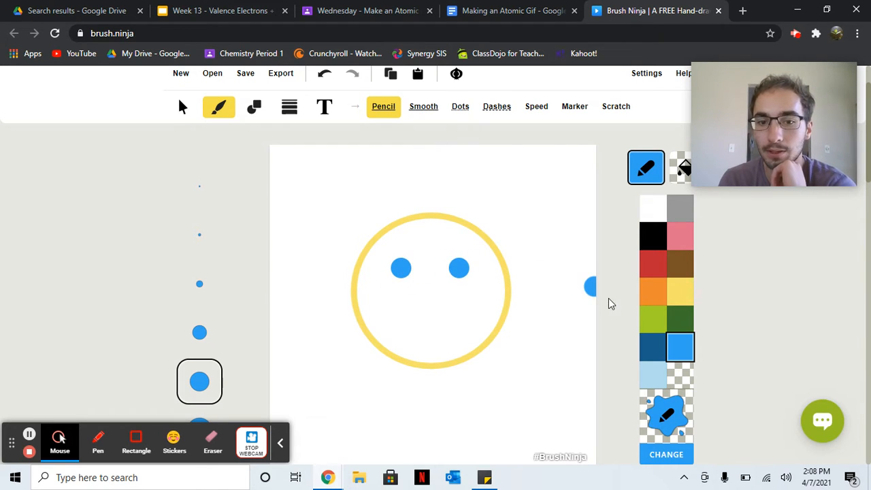
- Duplicate the first frame containing the yellow face with blue eyes to create a second frame
{"action": "scroll", "coordinate": [609, 302], "scroll_direction": "down", "scroll_amount": 2}
{"action": "scroll", "coordinate": [609, 301], "scroll_direction": "down", "scroll_amount": 2}
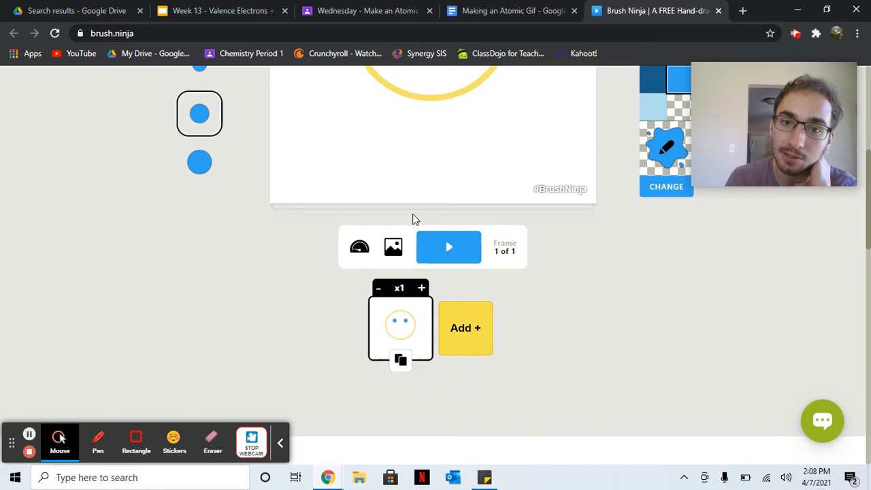
{"action": "scroll", "coordinate": [436, 232], "scroll_direction": "up", "scroll_amount": 2}
{"action": "left_click_drag", "start_coordinate": [423, 248], "coordinate": [531, 253]}
{"action": "scroll", "coordinate": [531, 253], "scroll_direction": "down", "scroll_amount": 2}
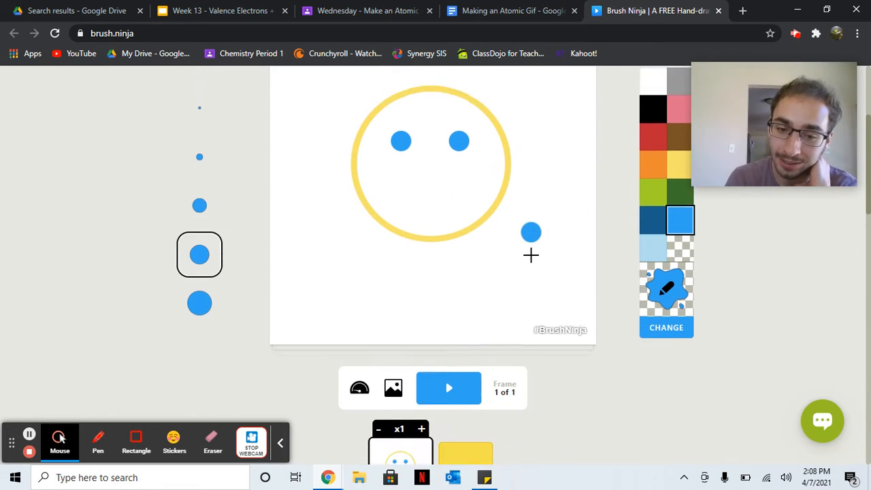
{"action": "left_click", "coordinate": [401, 337]}
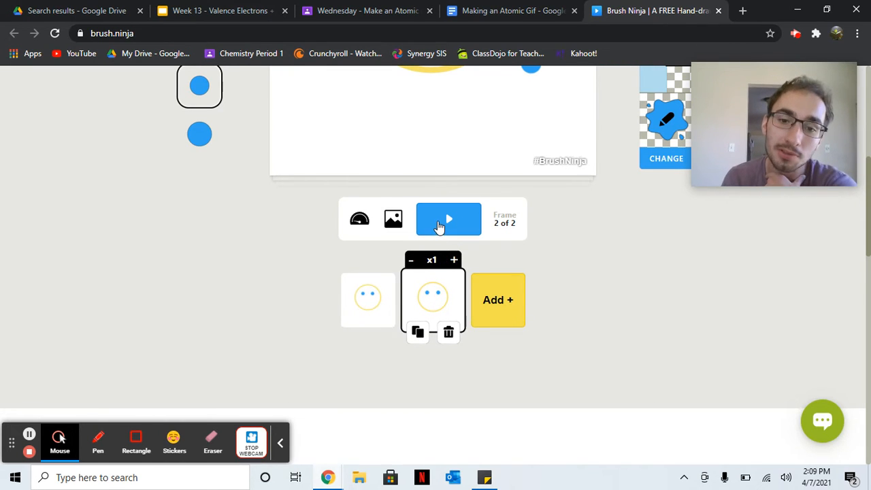
{"action": "scroll", "coordinate": [439, 226], "scroll_direction": "up", "scroll_amount": 3}
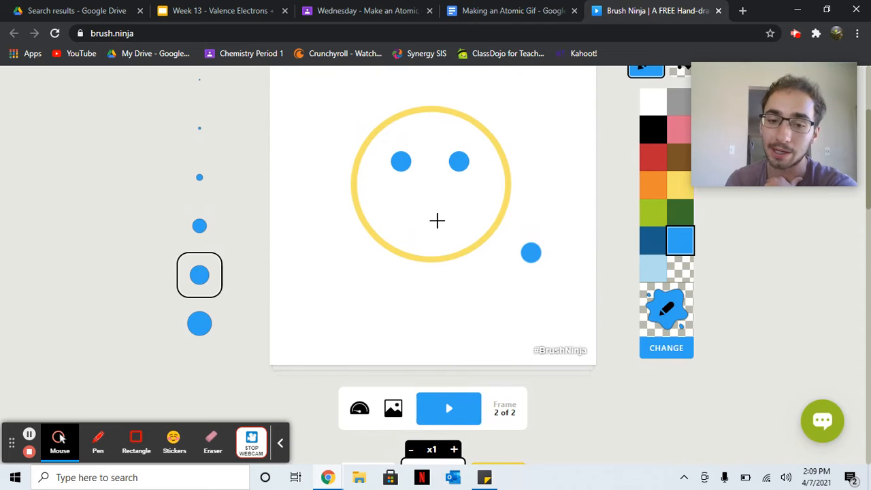
- Preview the two-frame animation and stop the playback
{"action": "scroll", "coordinate": [416, 340], "scroll_direction": "down", "scroll_amount": 1}
{"action": "left_click", "coordinate": [443, 367]}
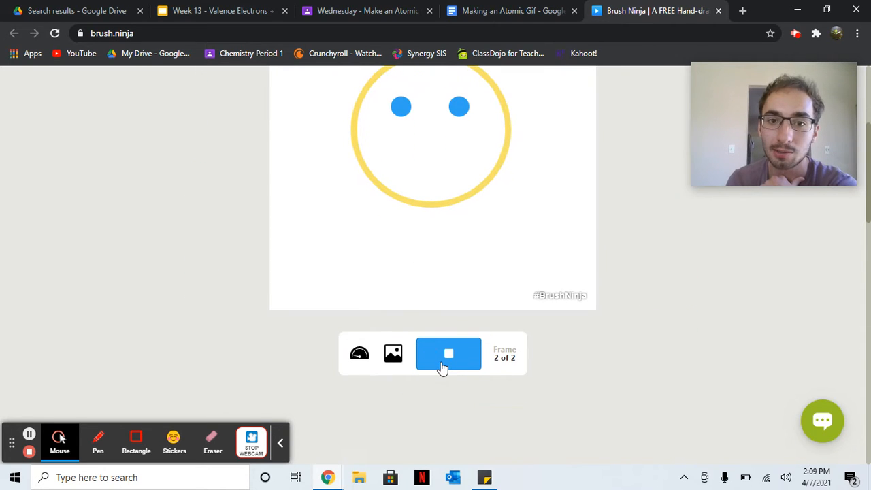
{"action": "scroll", "coordinate": [443, 369], "scroll_direction": "up", "scroll_amount": 1}
{"action": "left_click", "coordinate": [443, 368]}
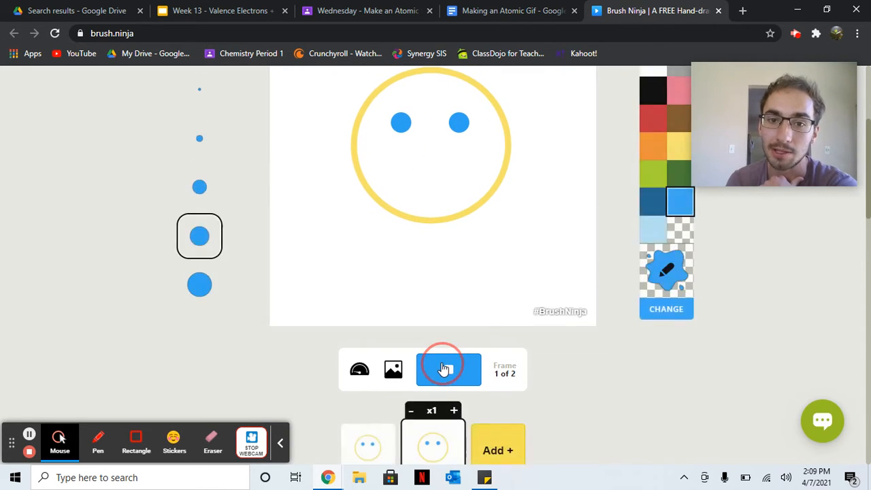
{"action": "left_click", "coordinate": [443, 368]}
{"action": "left_click", "coordinate": [443, 368]}
{"action": "scroll", "coordinate": [414, 375], "scroll_direction": "up", "scroll_amount": 1}
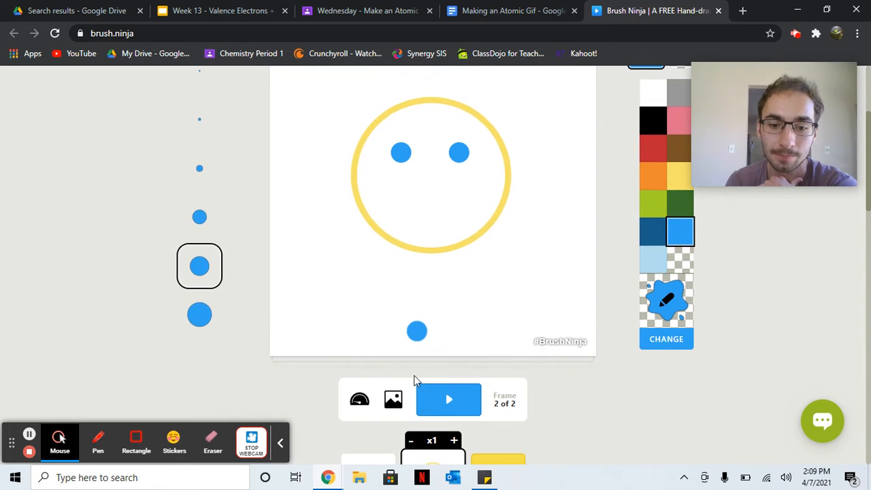
- In the first frame, draw a yellow smile, two eyebrows and a dot nose on the face with a smaller Pencil brush
{"action": "scroll", "coordinate": [422, 340], "scroll_direction": "down", "scroll_amount": 3}
{"action": "left_click", "coordinate": [366, 327]}
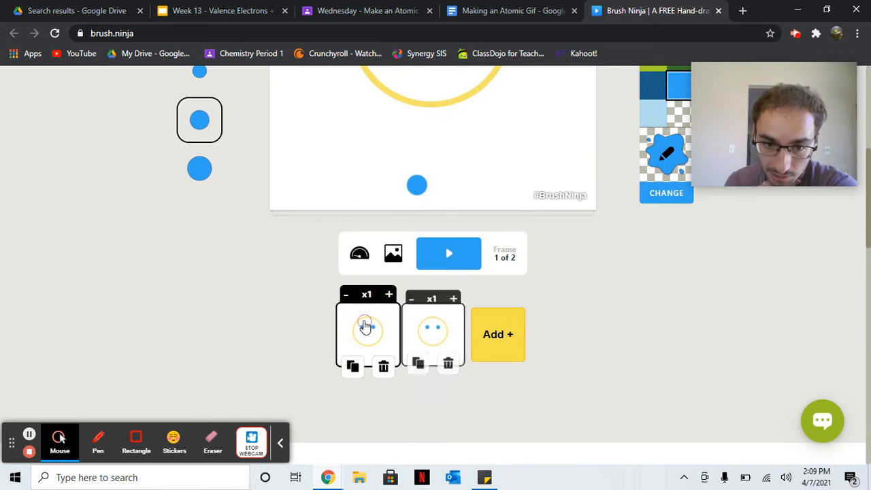
{"action": "scroll", "coordinate": [362, 327], "scroll_direction": "up", "scroll_amount": 5}
{"action": "left_click", "coordinate": [684, 270]}
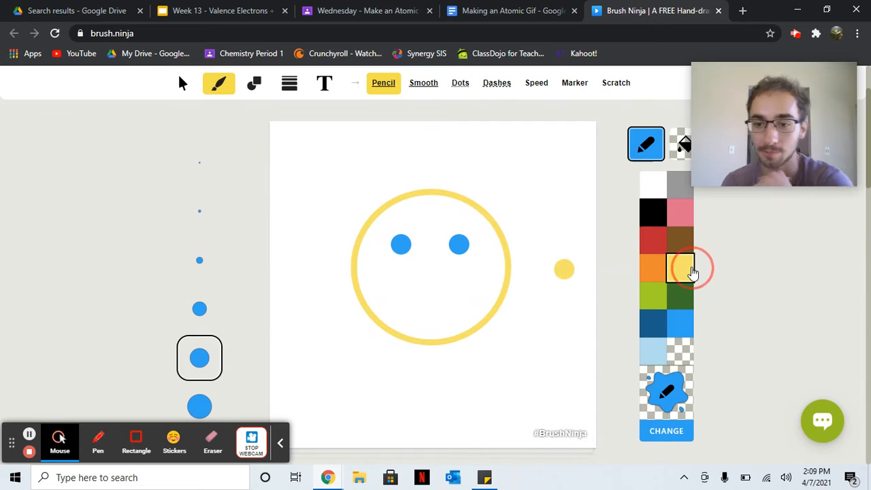
{"action": "left_click", "coordinate": [200, 260]}
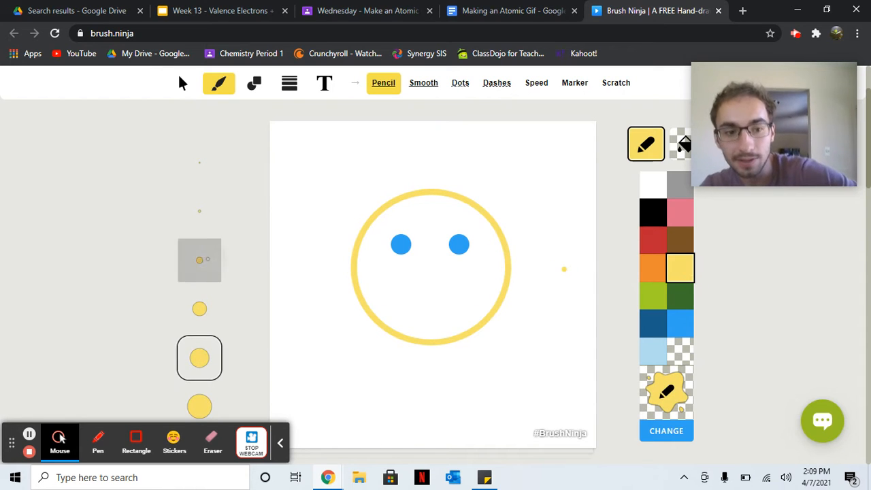
{"action": "mouse_move", "coordinate": [391, 280]}
{"action": "left_mouse_down"}
{"action": "mouse_move", "coordinate": [405, 292]}
{"action": "mouse_move", "coordinate": [485, 278]}
{"action": "left_mouse_up"}
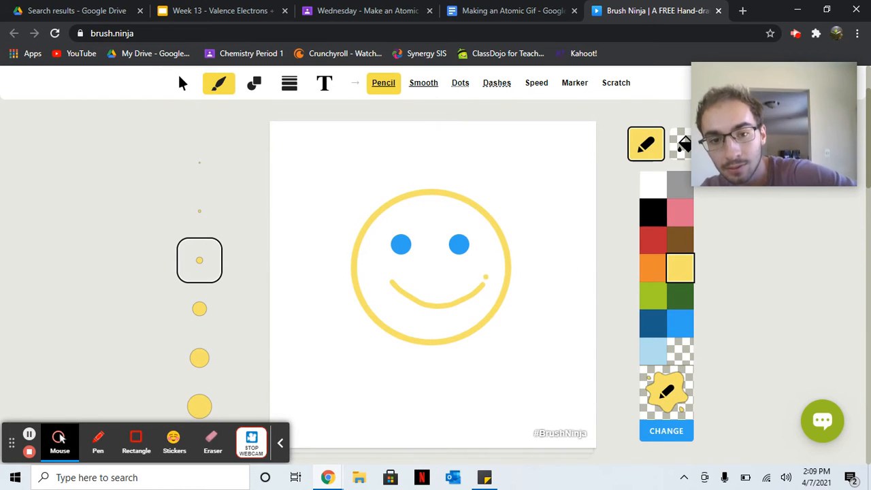
{"action": "left_click_drag", "start_coordinate": [397, 215], "coordinate": [473, 224]}
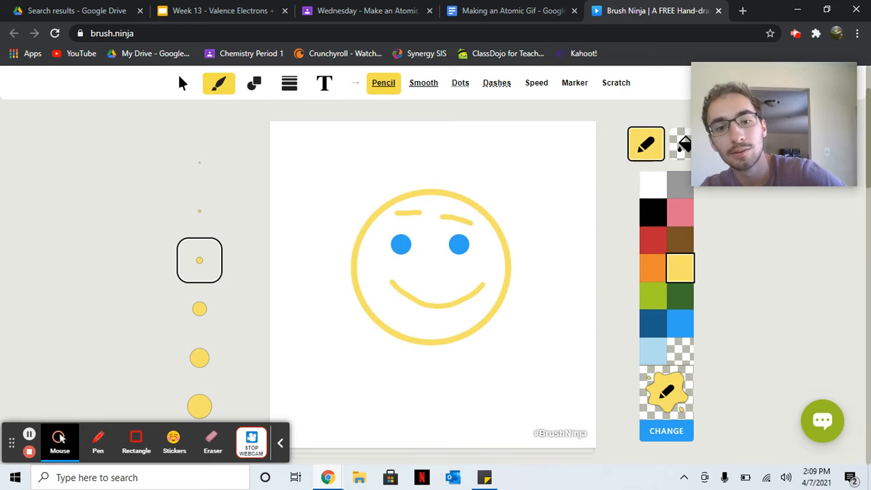
{"action": "left_click", "coordinate": [432, 265]}
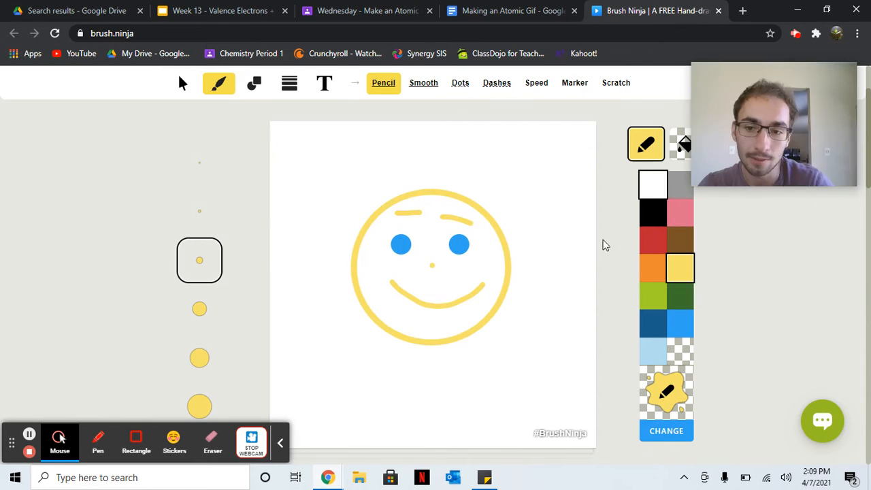
- In the second frame, draw a yellow jagged-toothed mouth, two angry slanted eyebrows and a dot nose on the face
{"action": "scroll", "coordinate": [617, 252], "scroll_direction": "down", "scroll_amount": 3}
{"action": "left_click", "coordinate": [438, 389]}
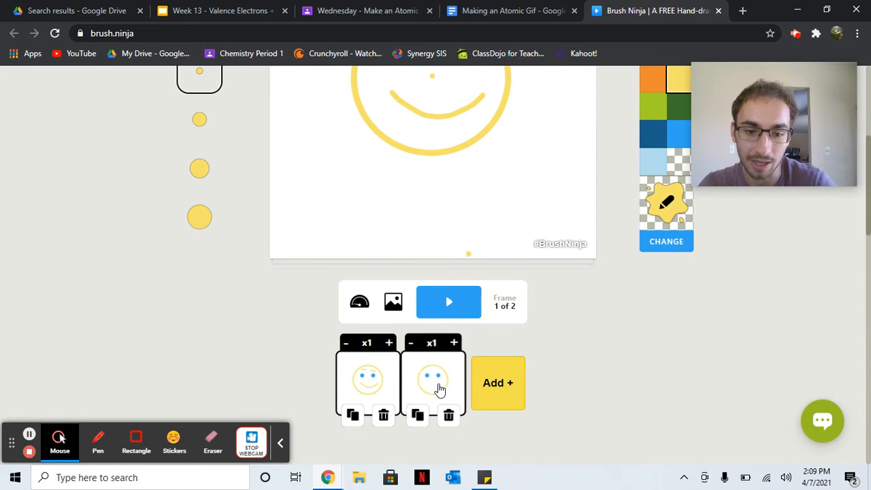
{"action": "scroll", "coordinate": [439, 389], "scroll_direction": "up", "scroll_amount": 3}
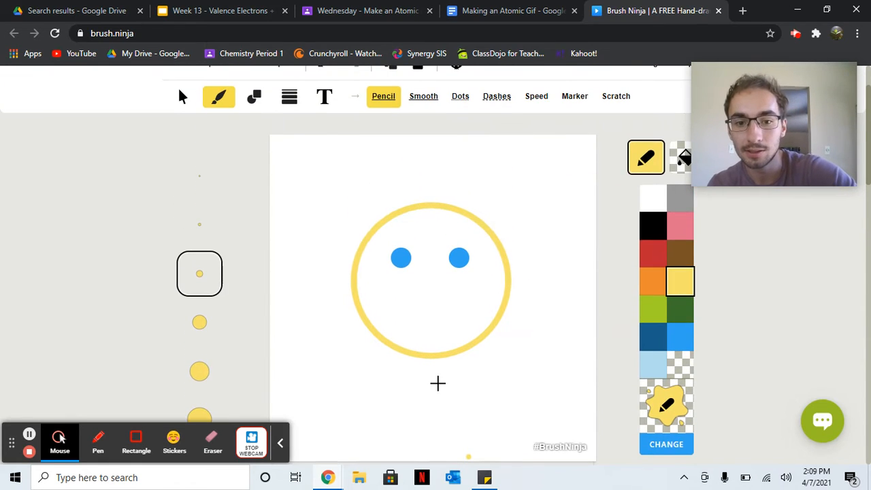
{"action": "mouse_move", "coordinate": [379, 314]}
{"action": "left_mouse_down"}
{"action": "mouse_move", "coordinate": [418, 341]}
{"action": "mouse_move", "coordinate": [452, 337]}
{"action": "mouse_move", "coordinate": [469, 302]}
{"action": "mouse_move", "coordinate": [377, 306]}
{"action": "mouse_move", "coordinate": [390, 324]}
{"action": "mouse_move", "coordinate": [414, 322]}
{"action": "mouse_move", "coordinate": [427, 340]}
{"action": "mouse_move", "coordinate": [442, 339]}
{"action": "mouse_move", "coordinate": [457, 312]}
{"action": "left_mouse_up"}
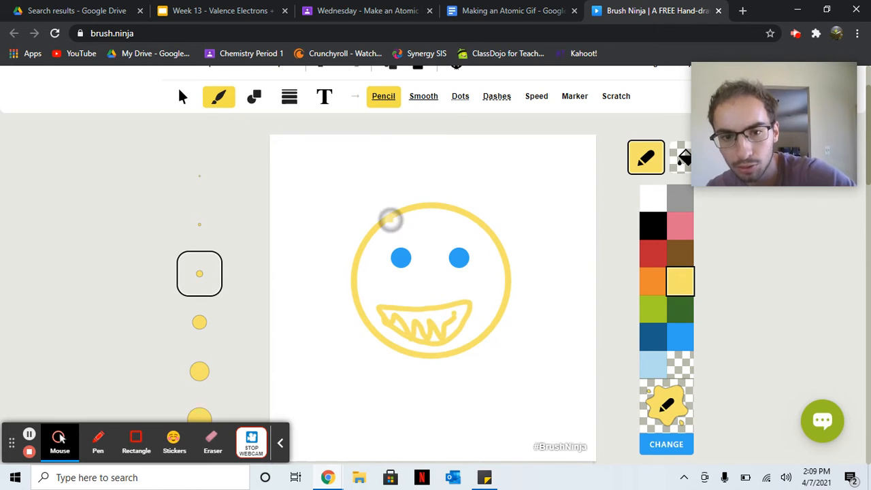
{"action": "left_click_drag", "start_coordinate": [390, 211], "coordinate": [420, 241]}
{"action": "left_click_drag", "start_coordinate": [466, 217], "coordinate": [444, 242]}
{"action": "left_click", "coordinate": [429, 285]}
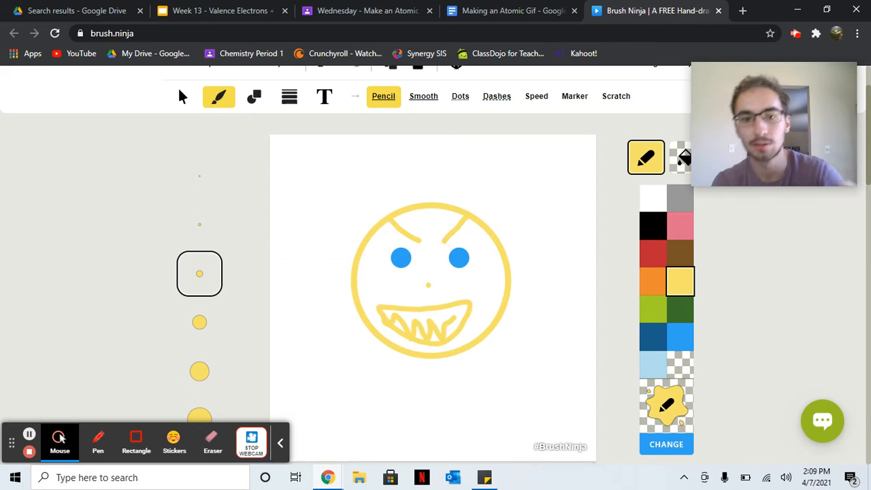
- Play the animation and slow its frame rate to 1 frame per second
{"action": "scroll", "coordinate": [429, 285], "scroll_direction": "down", "scroll_amount": 3}
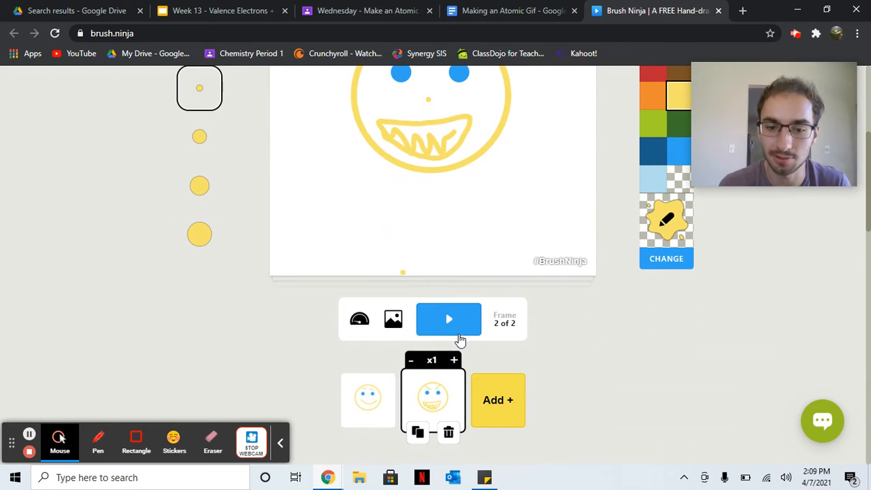
{"action": "left_click", "coordinate": [444, 319]}
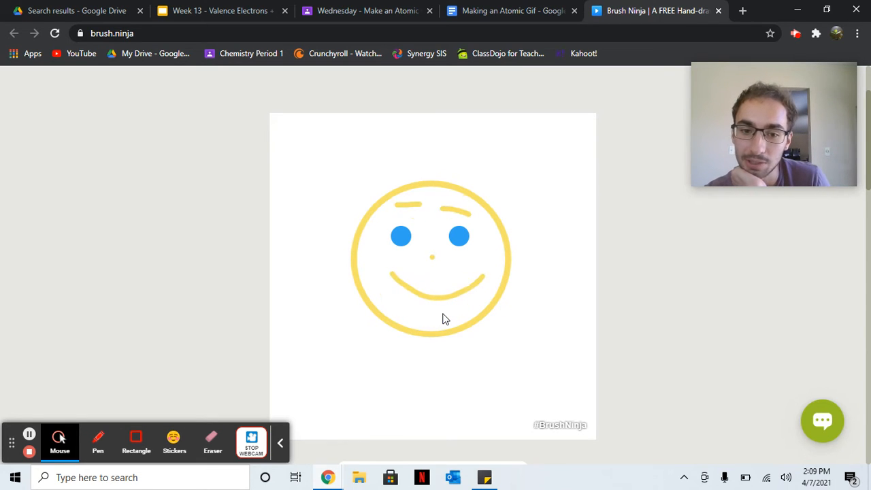
{"action": "scroll", "coordinate": [443, 316], "scroll_direction": "down", "scroll_amount": 2}
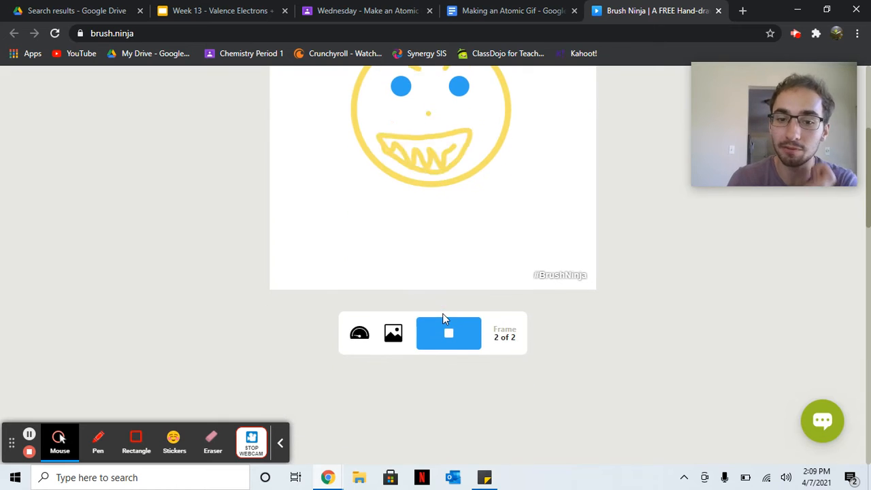
{"action": "left_click", "coordinate": [360, 333]}
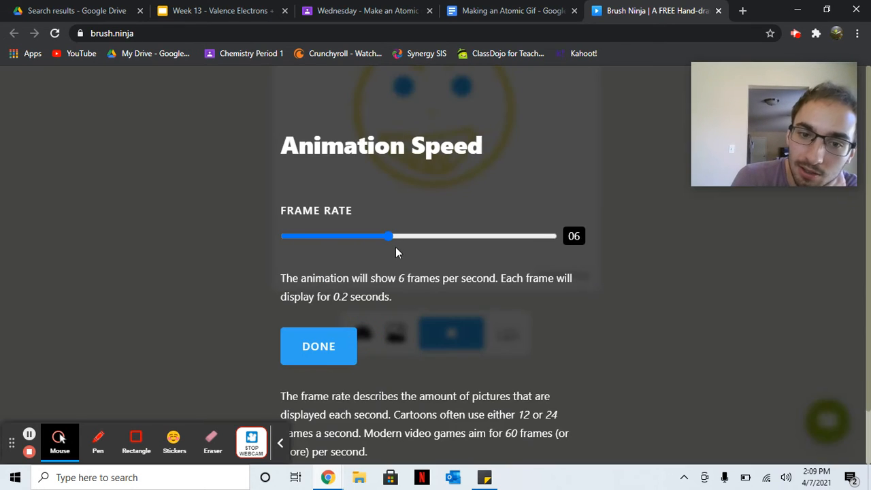
{"action": "left_click_drag", "start_coordinate": [389, 237], "coordinate": [355, 236]}
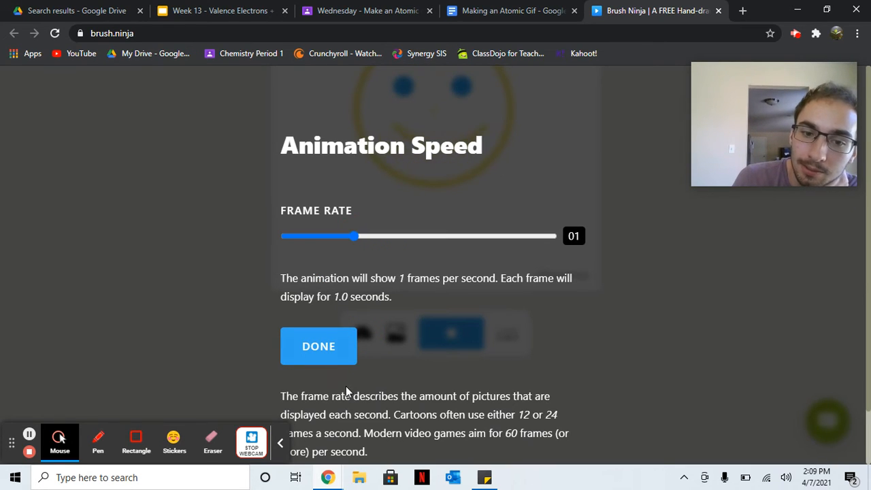
{"action": "left_click", "coordinate": [321, 350]}
{"action": "scroll", "coordinate": [303, 250], "scroll_direction": "up", "scroll_amount": 1}
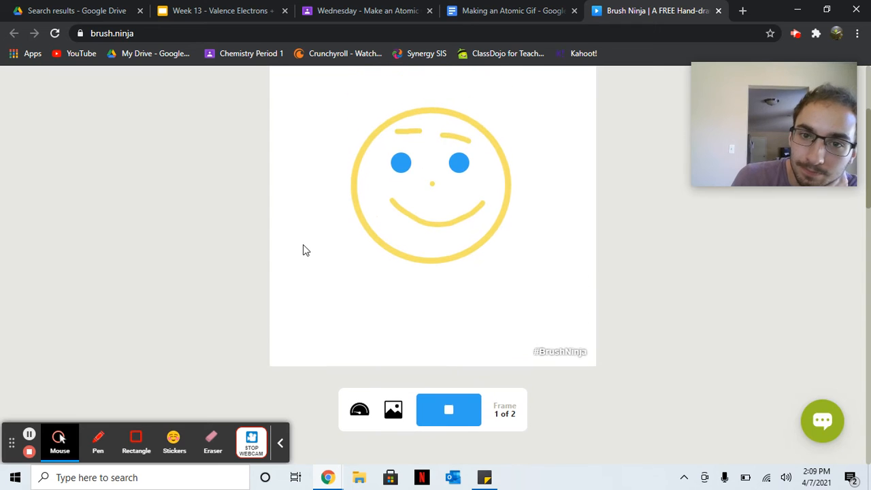
- Set the animation's background to the very dark red color #160000
{"action": "scroll", "coordinate": [303, 244], "scroll_direction": "down", "scroll_amount": 2}
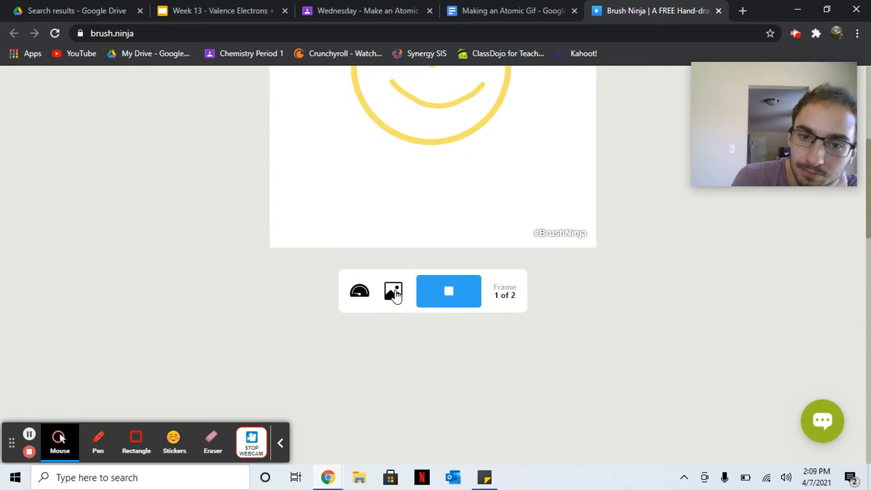
{"action": "left_click", "coordinate": [395, 292]}
{"action": "scroll", "coordinate": [453, 291], "scroll_direction": "down", "scroll_amount": 1}
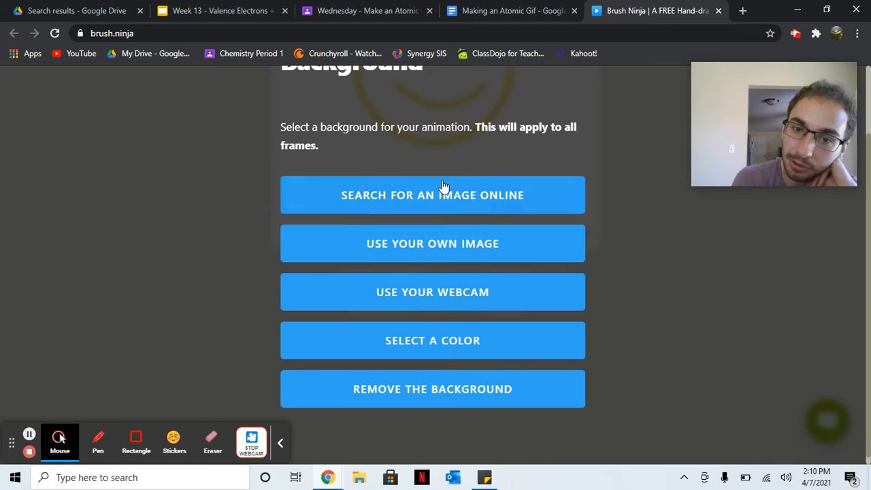
{"action": "left_click", "coordinate": [391, 357]}
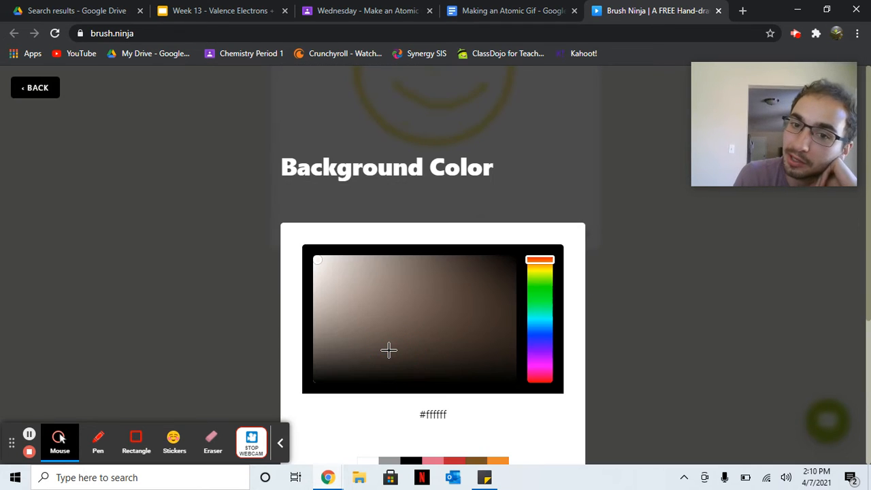
{"action": "left_click", "coordinate": [512, 260]}
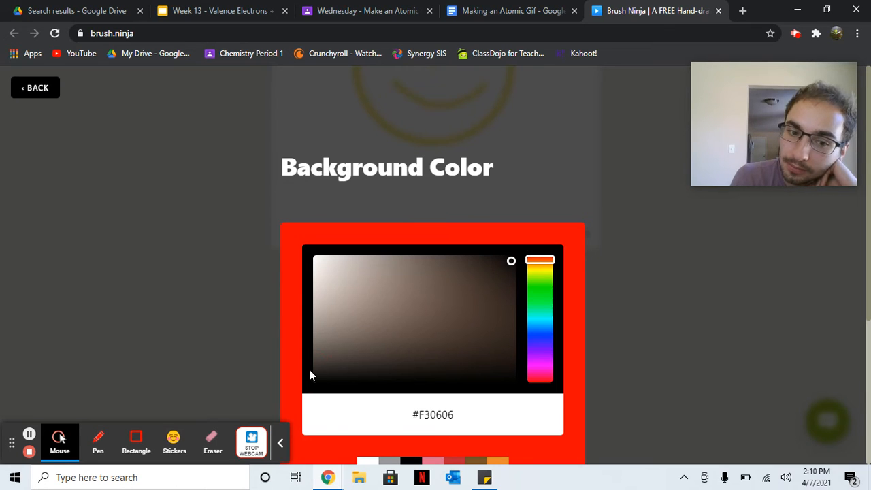
{"action": "left_click", "coordinate": [511, 371]}
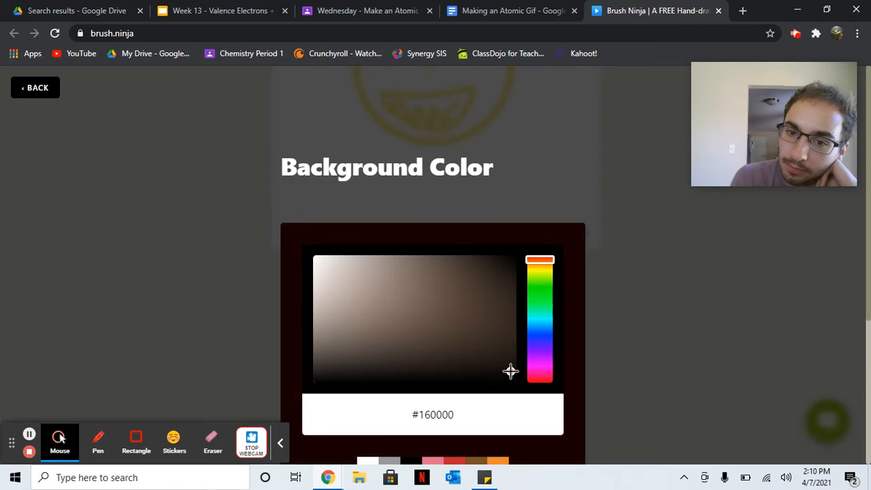
{"action": "scroll", "coordinate": [489, 381], "scroll_direction": "down", "scroll_amount": 3}
{"action": "left_click", "coordinate": [431, 361]}
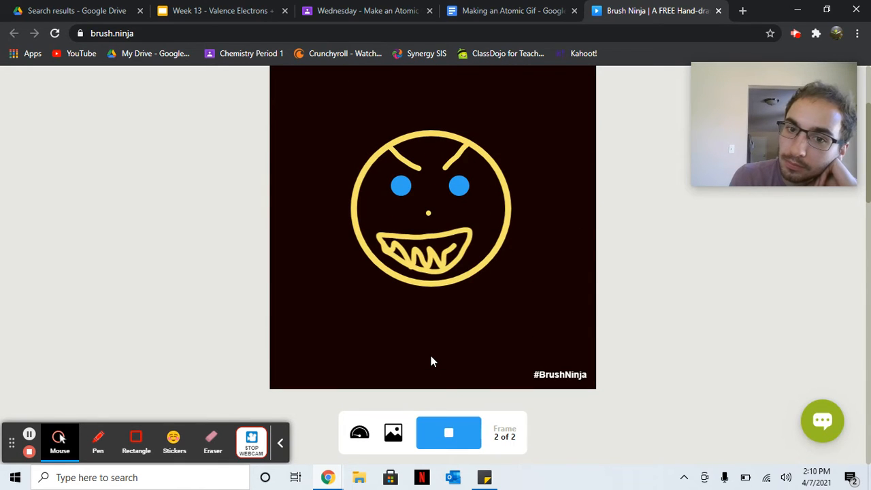
- Change the animation's background to the dark blue color #080E63 and stop the playback
{"action": "scroll", "coordinate": [430, 352], "scroll_direction": "down", "scroll_amount": 1}
{"action": "left_click", "coordinate": [391, 394]}
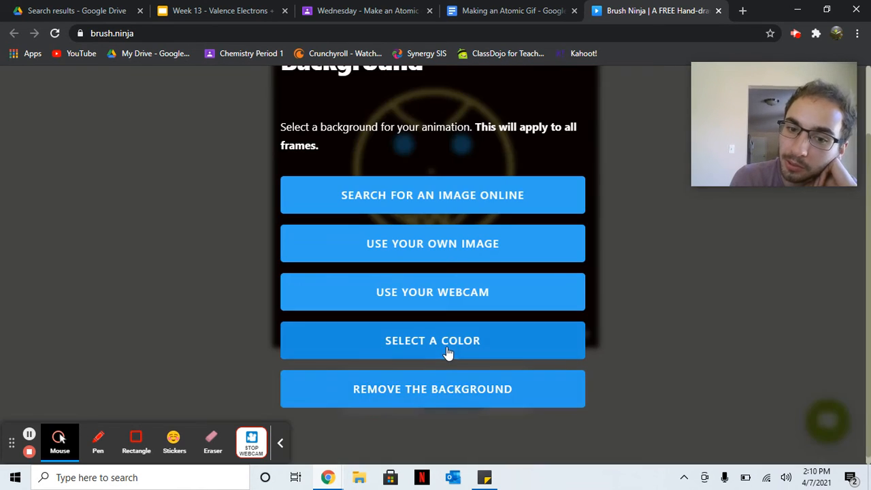
{"action": "left_click", "coordinate": [448, 350]}
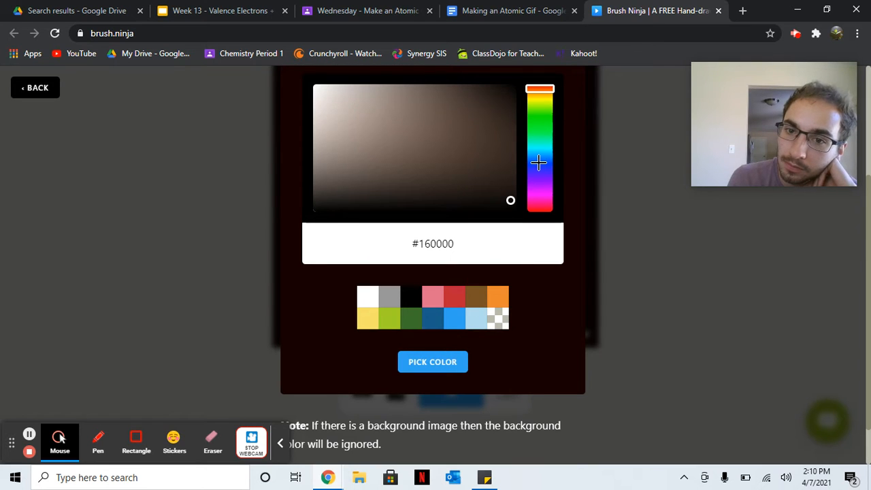
{"action": "left_click", "coordinate": [539, 163]}
{"action": "left_click", "coordinate": [498, 162]}
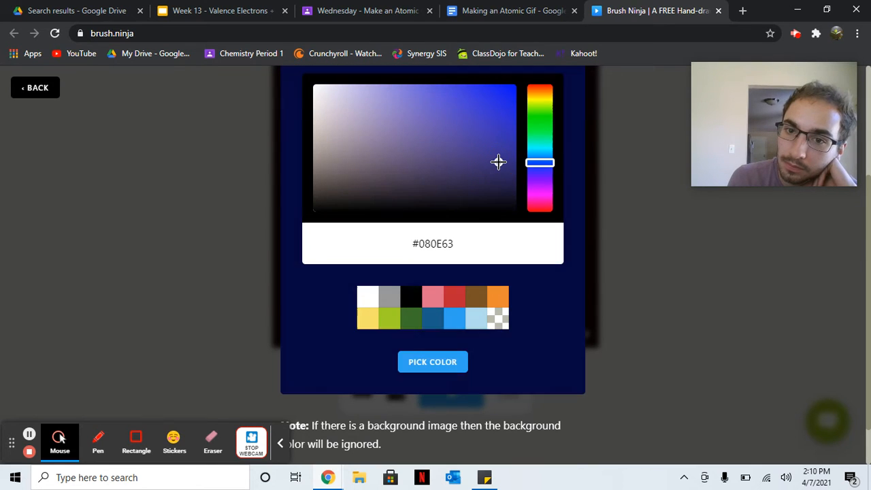
{"action": "left_click", "coordinate": [411, 368]}
{"action": "scroll", "coordinate": [411, 370], "scroll_direction": "up", "scroll_amount": 2}
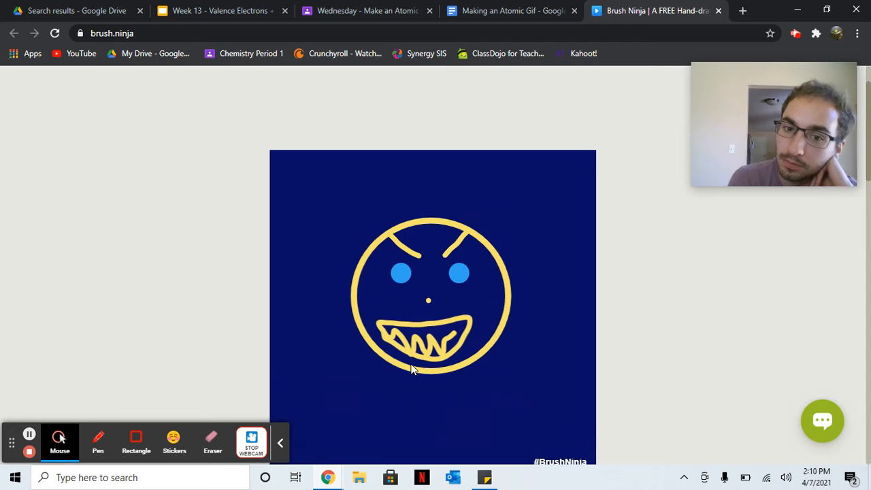
{"action": "scroll", "coordinate": [412, 367], "scroll_direction": "down", "scroll_amount": 1}
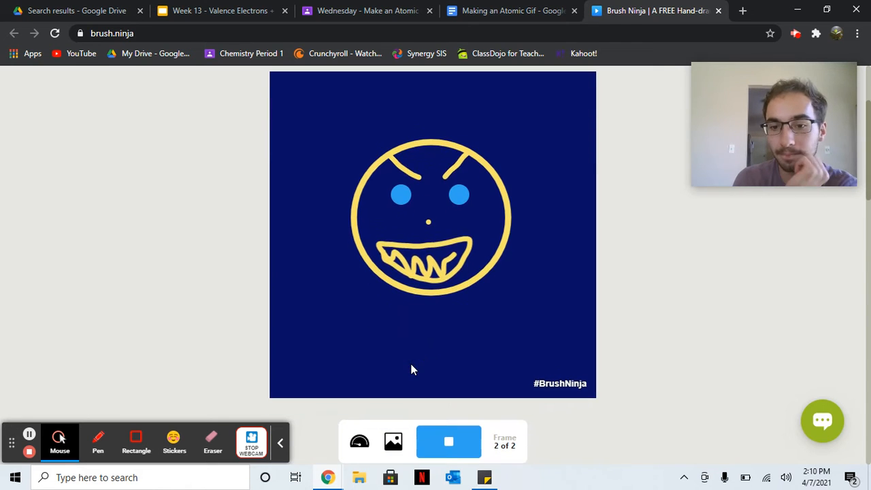
{"action": "left_click", "coordinate": [463, 450]}
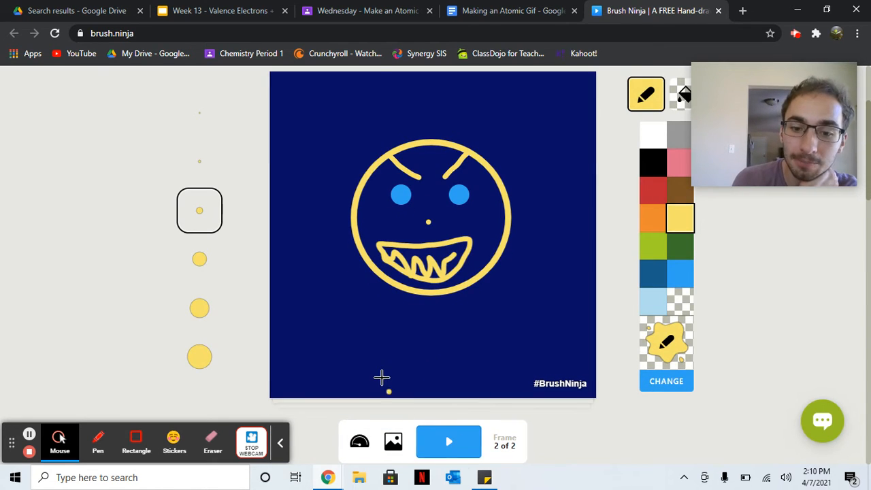
- Open the animation's export settings and name the animation "Happy to Frowny"
{"action": "scroll", "coordinate": [381, 377], "scroll_direction": "up", "scroll_amount": 2}
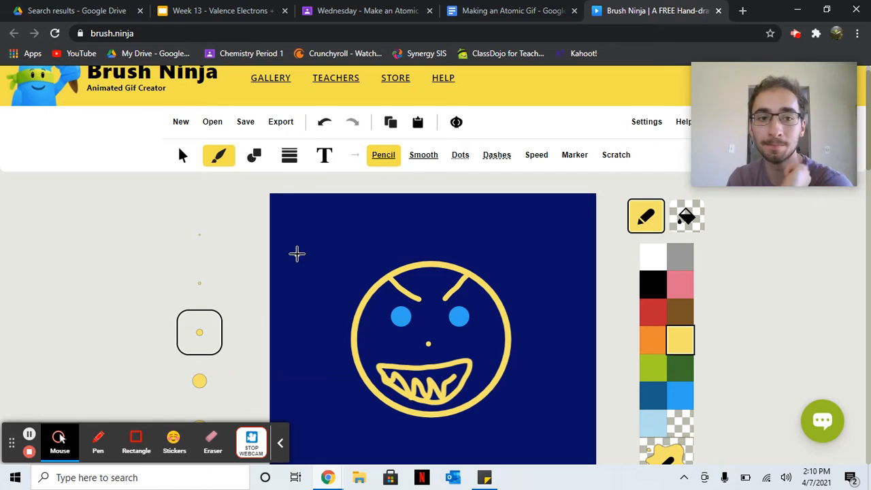
{"action": "left_click", "coordinate": [282, 126]}
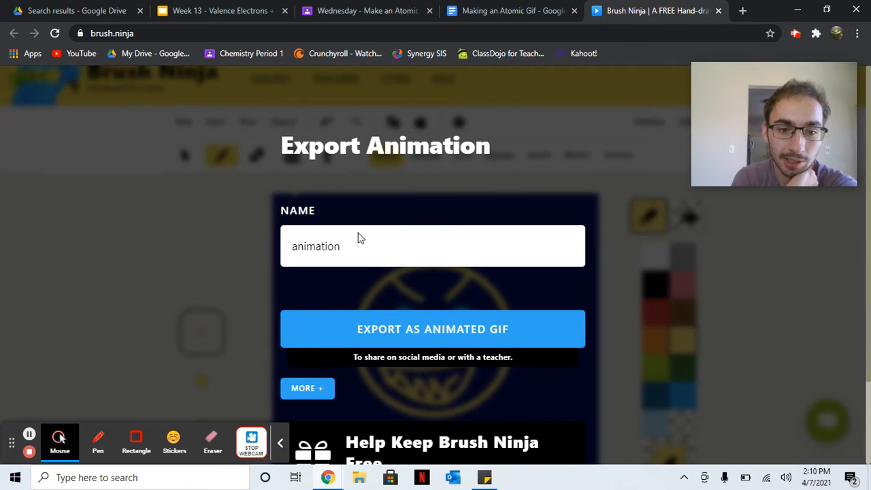
{"action": "double_click", "coordinate": [298, 247]}
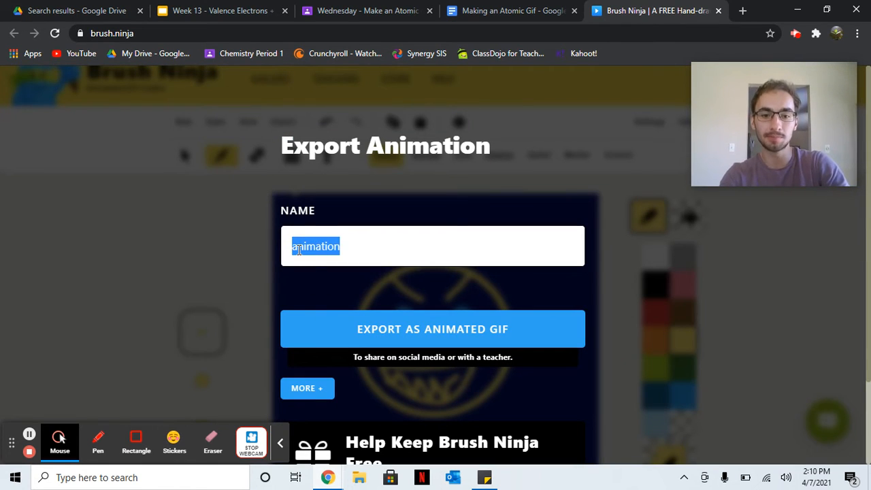
{"action": "type", "text": "Happy to Frowny"}
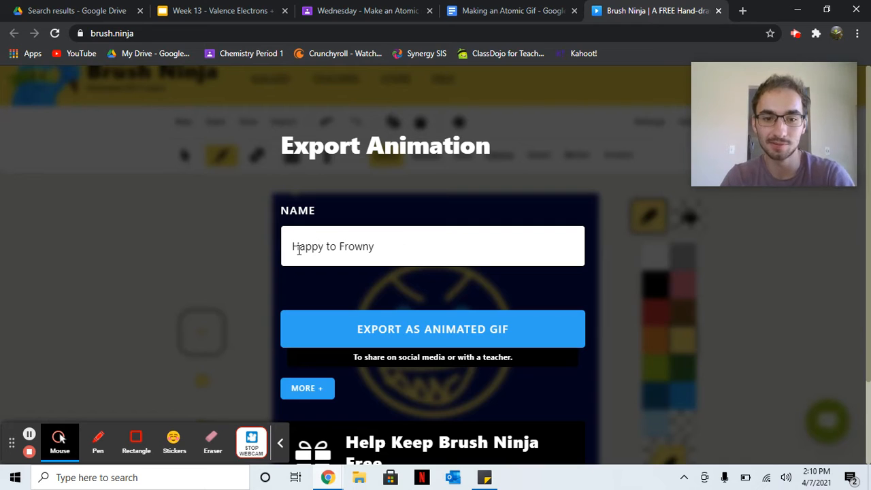
- Export the animation as an animated GIF and download the file
{"action": "left_click", "coordinate": [387, 328]}
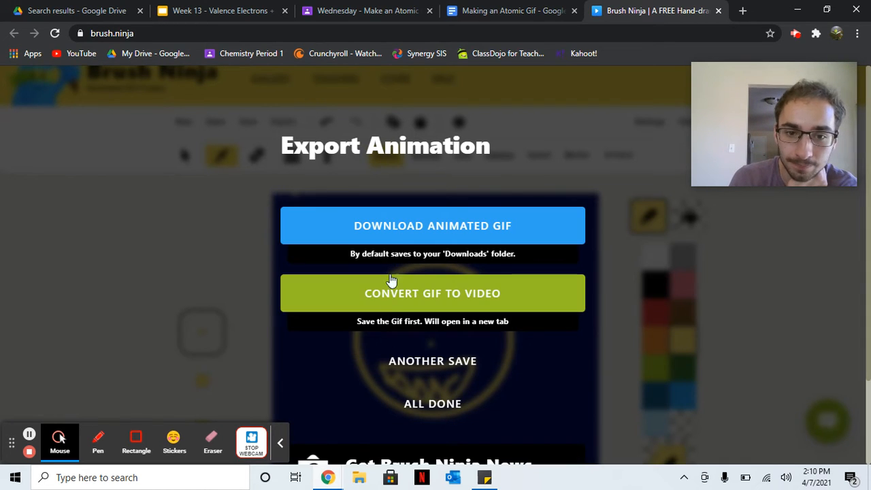
{"action": "left_click", "coordinate": [399, 225]}
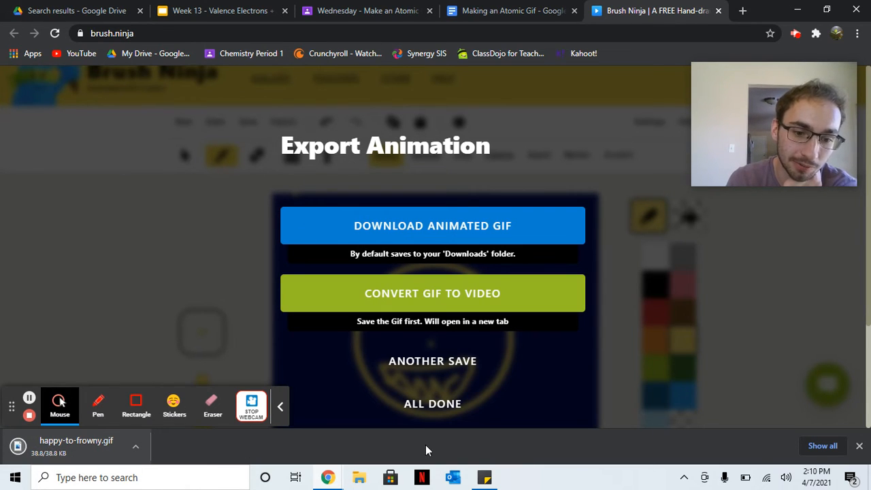
- Check for the exported happy-to-frowny GIF in the Downloads folder in File Explorer, and close the window
{"action": "left_click", "coordinate": [357, 479]}
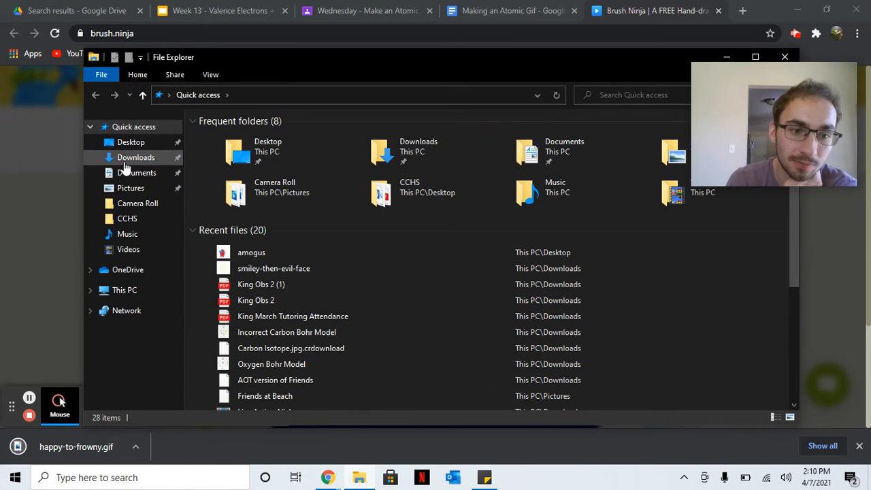
{"action": "left_click", "coordinate": [130, 158]}
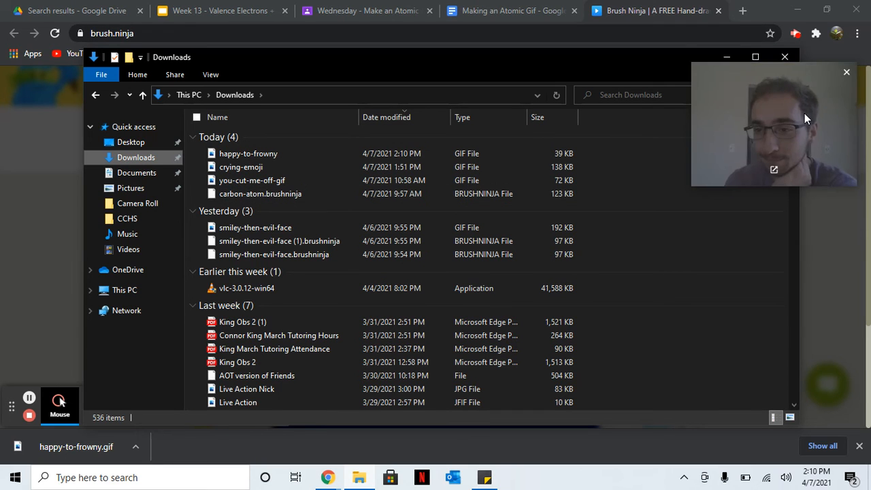
{"action": "left_click", "coordinate": [786, 55]}
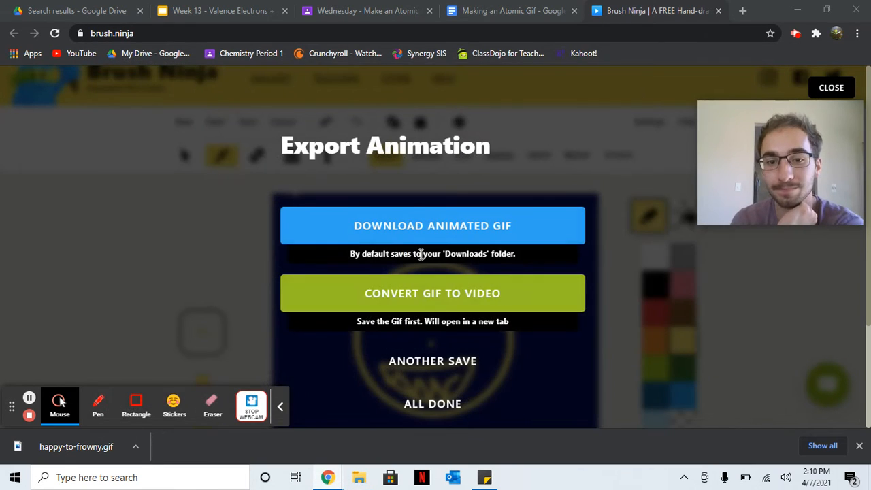
- Leave the export screen and create a new blank animation, accepting the deletion of the current one
{"action": "left_click", "coordinate": [842, 95]}
{"action": "left_click", "coordinate": [181, 124]}
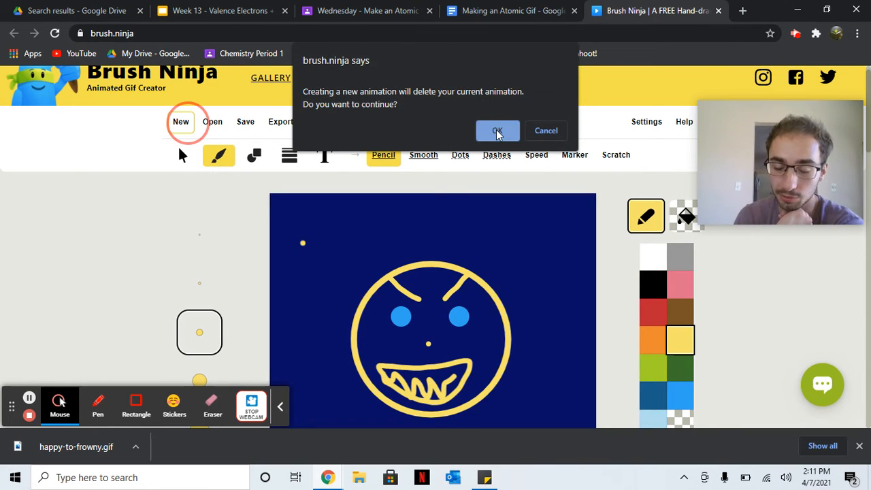
{"action": "left_click", "coordinate": [499, 131]}
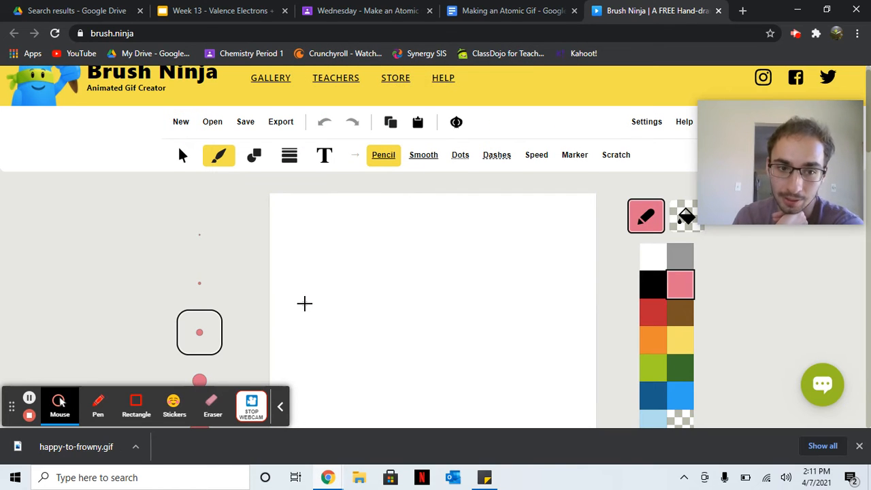
- Draw a black circle outline with the second-smallest line thickness, about a third of the canvas wide
{"action": "scroll", "coordinate": [302, 302], "scroll_direction": "down", "scroll_amount": 1}
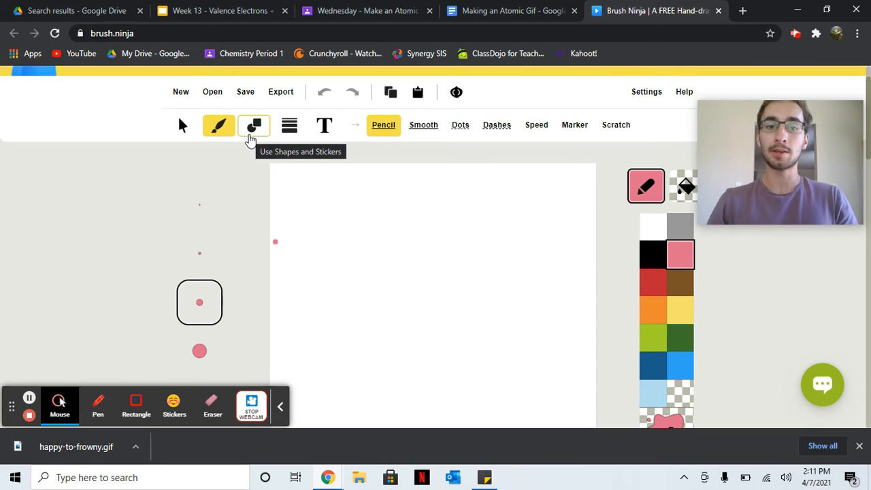
{"action": "left_click", "coordinate": [250, 138]}
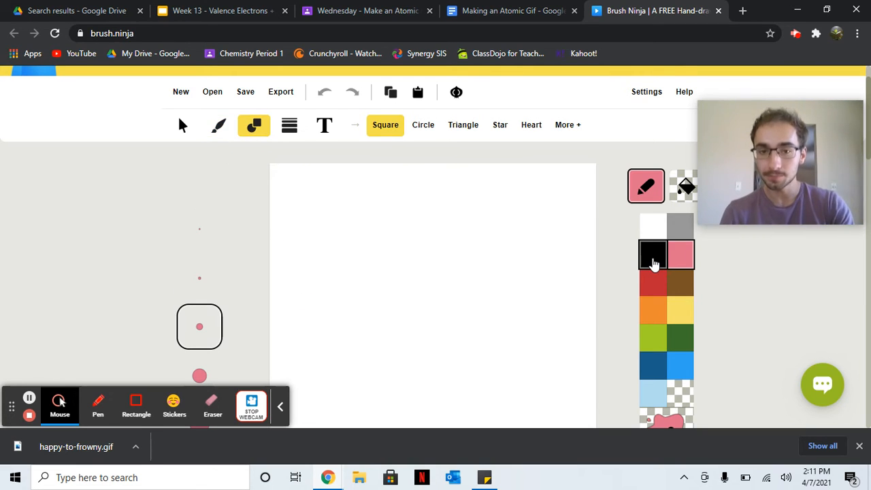
{"action": "left_click", "coordinate": [653, 254]}
{"action": "left_click", "coordinate": [424, 126]}
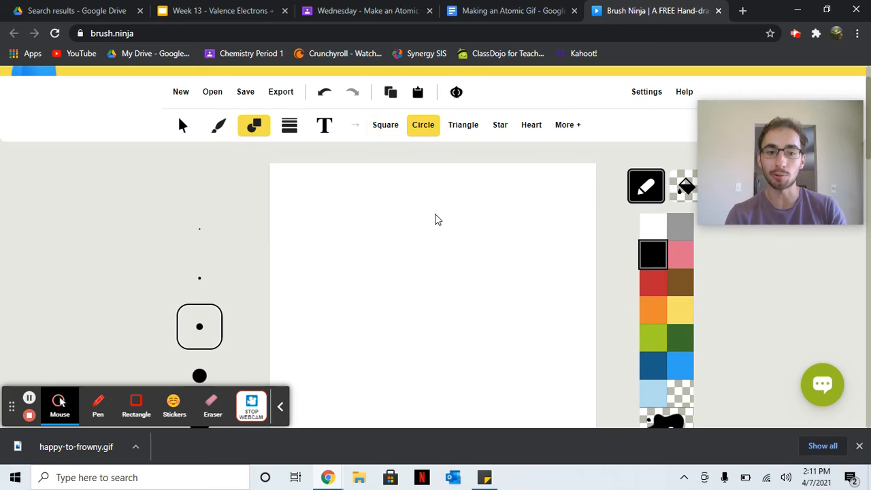
{"action": "mouse_move", "coordinate": [200, 286]}
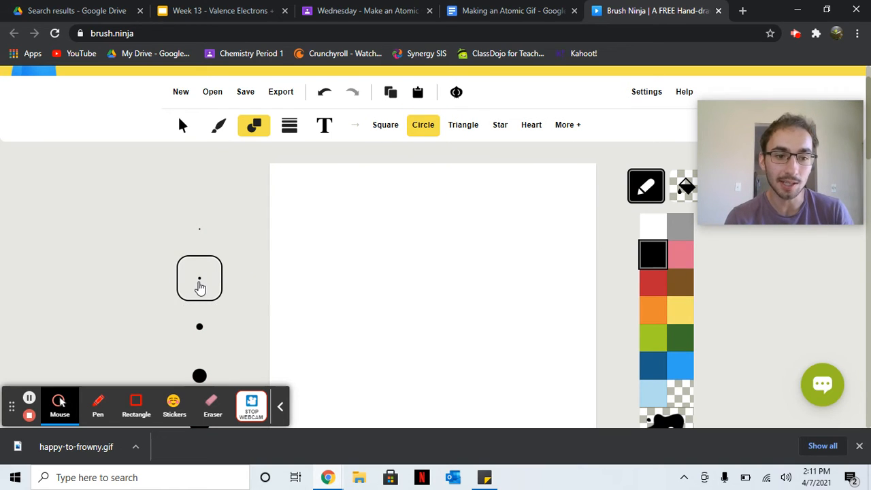
{"action": "scroll", "coordinate": [200, 286], "scroll_direction": "down", "scroll_amount": 1}
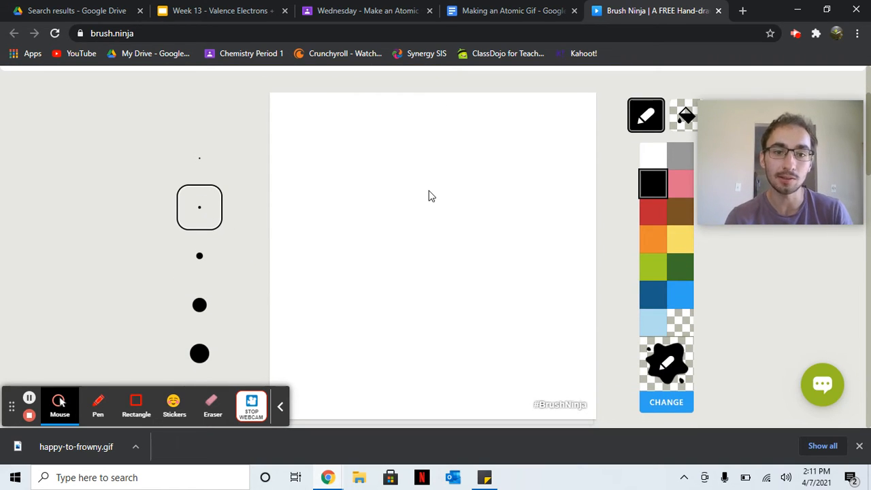
{"action": "left_click_drag", "start_coordinate": [383, 184], "coordinate": [439, 292]}
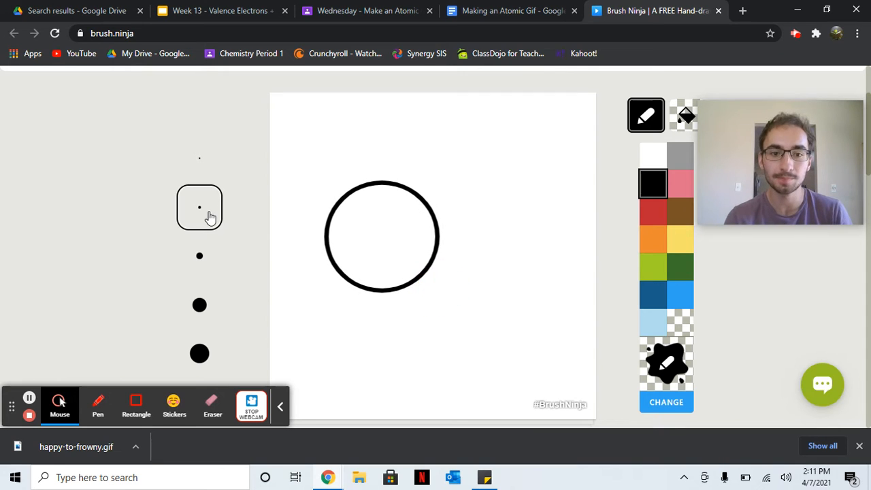
- Move the black circle to the horizontal center of the canvas
{"action": "scroll", "coordinate": [211, 217], "scroll_direction": "up", "scroll_amount": 2}
{"action": "left_click", "coordinate": [191, 181]}
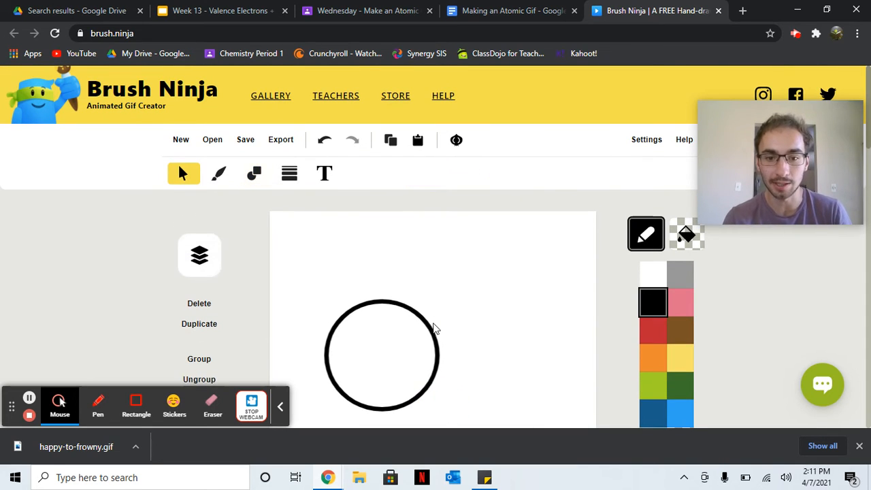
{"action": "left_click_drag", "start_coordinate": [428, 327], "coordinate": [478, 336]}
{"action": "scroll", "coordinate": [479, 336], "scroll_direction": "down", "scroll_amount": 2}
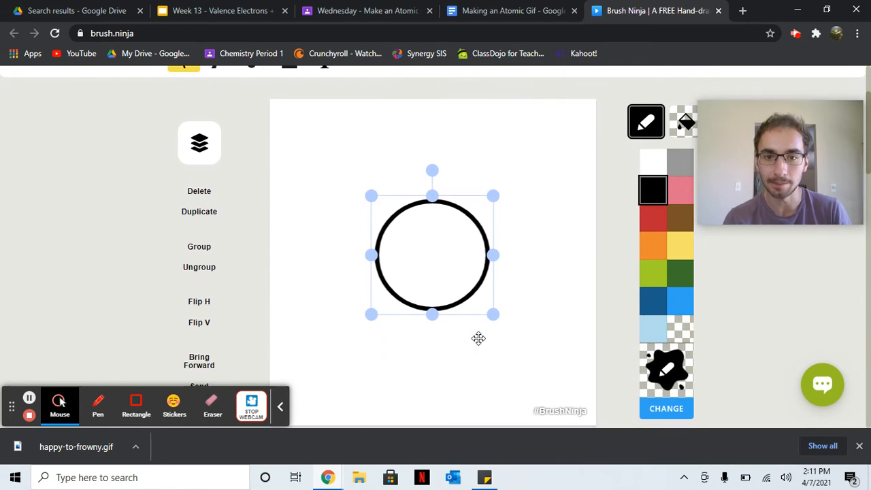
- Examine the carbon atom's proton and neutron blanks in the Making an Atomic Gif document, and return to Brush Ninja
{"action": "left_click", "coordinate": [489, 10]}
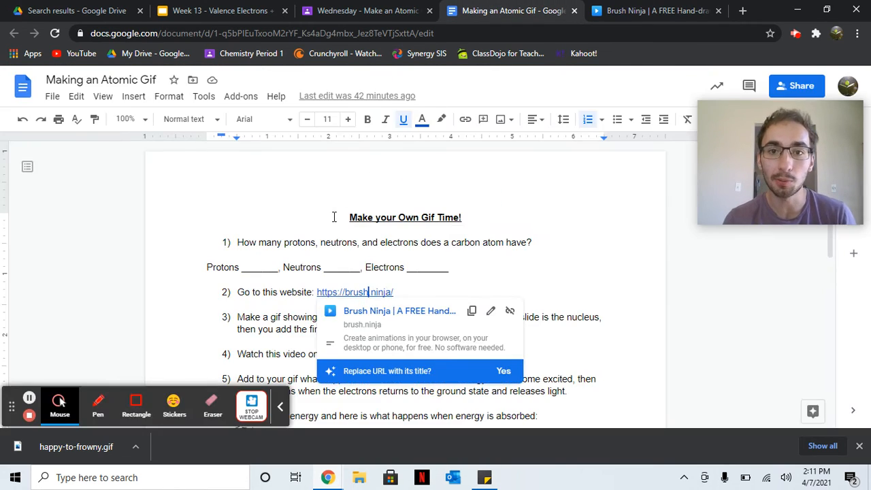
{"action": "left_click_drag", "start_coordinate": [204, 267], "coordinate": [276, 272]}
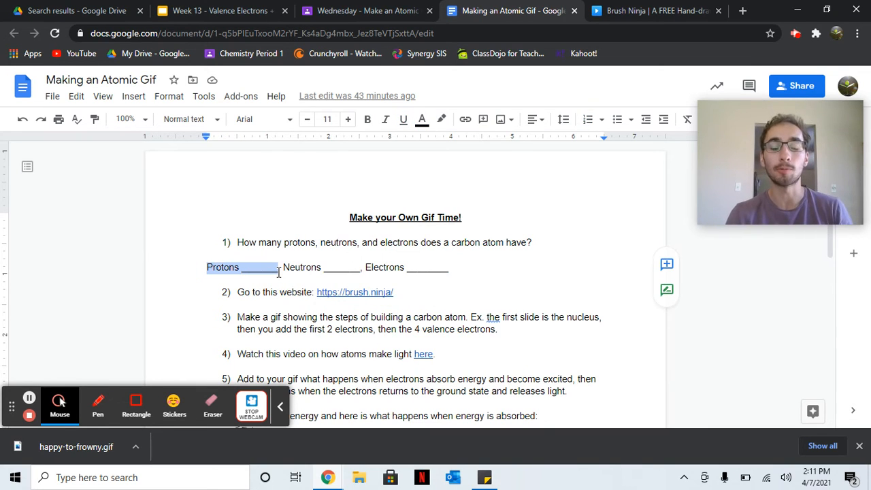
{"action": "left_click_drag", "start_coordinate": [284, 270], "coordinate": [360, 271]}
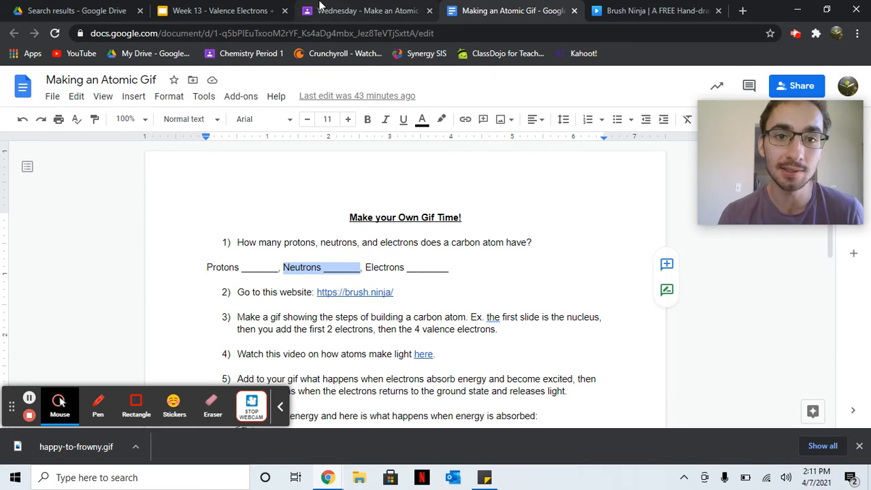
{"action": "left_click", "coordinate": [701, 10]}
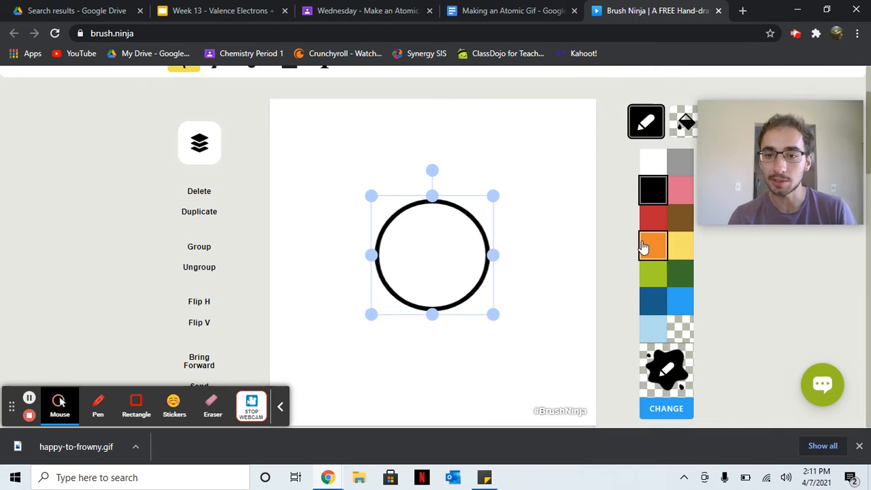
{"action": "left_click", "coordinate": [653, 218]}
{"action": "scroll", "coordinate": [316, 196], "scroll_direction": "up", "scroll_amount": 2}
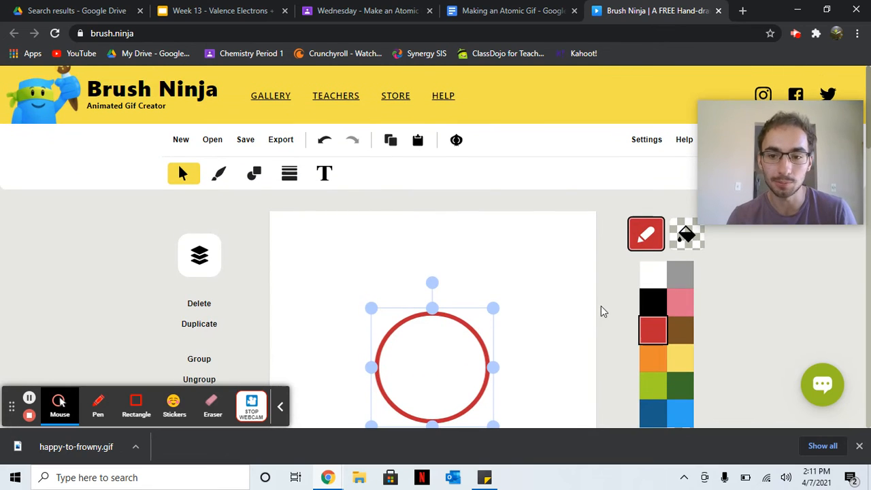
{"action": "left_click", "coordinate": [639, 307]}
{"action": "left_click", "coordinate": [654, 307]}
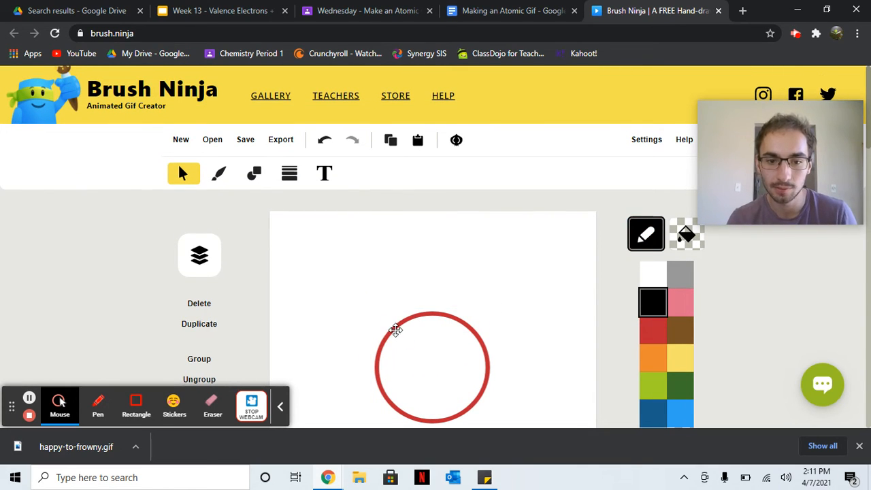
{"action": "left_click", "coordinate": [396, 331]}
{"action": "left_click", "coordinate": [653, 307]}
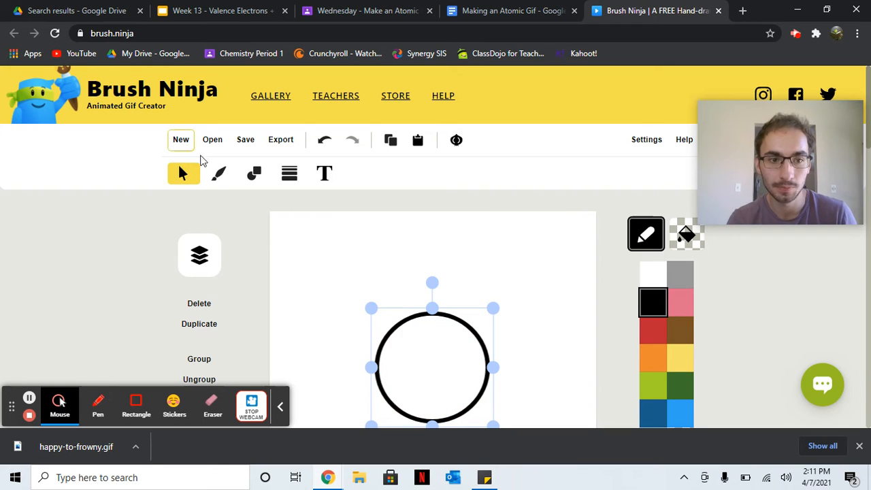
- Paint six red proton dots inside the black circle using the second-largest brush size
{"action": "left_click", "coordinate": [218, 175]}
{"action": "scroll", "coordinate": [218, 174], "scroll_direction": "down", "scroll_amount": 2}
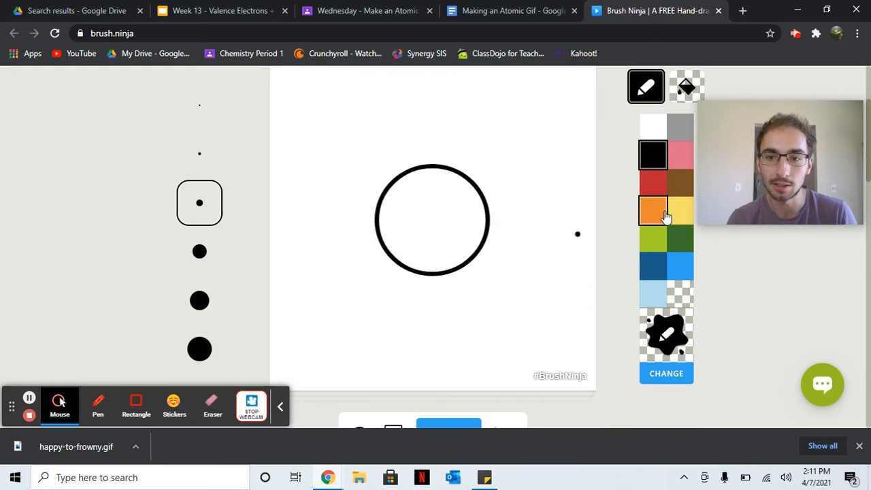
{"action": "left_click", "coordinate": [654, 194]}
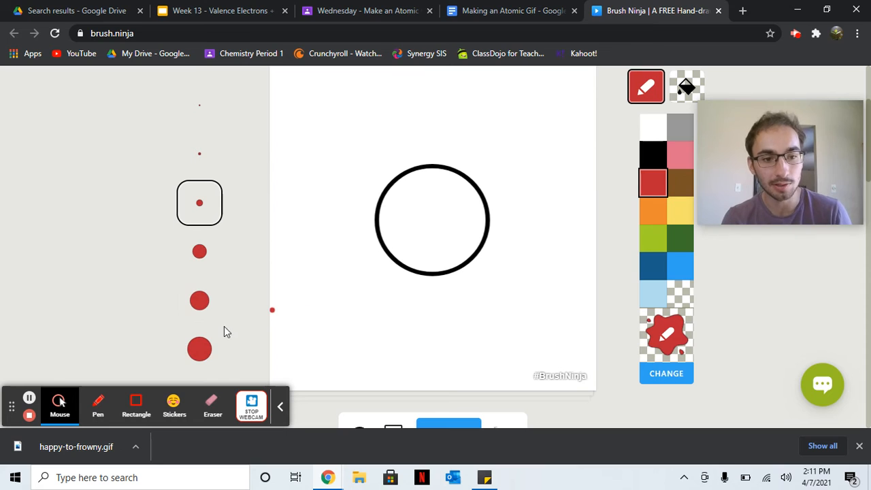
{"action": "left_click", "coordinate": [201, 301]}
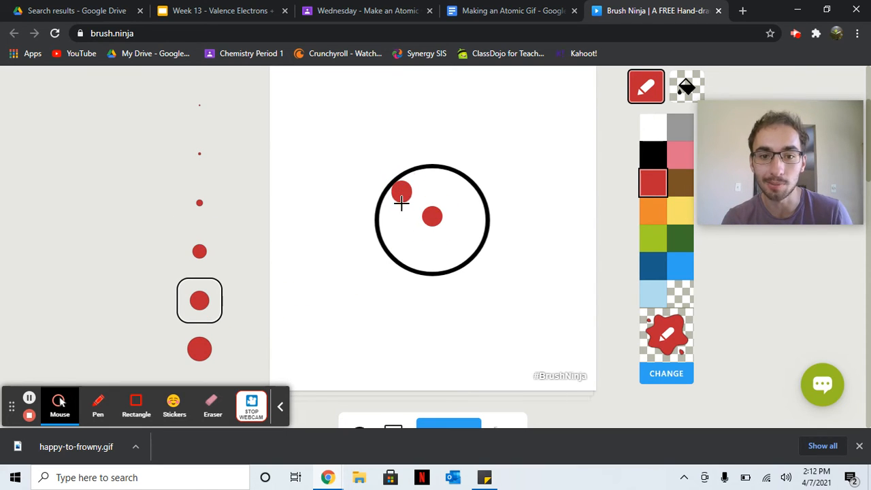
{"action": "left_click", "coordinate": [397, 244]}
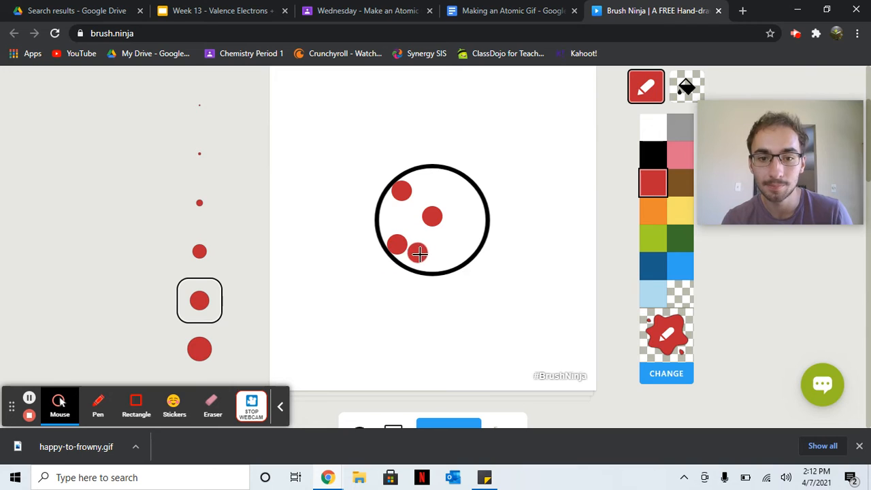
{"action": "left_click", "coordinate": [436, 263]}
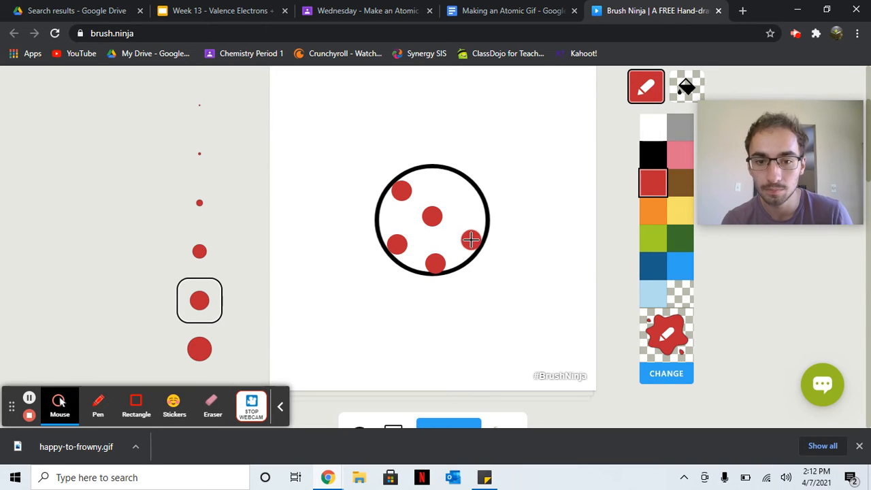
{"action": "left_click", "coordinate": [473, 235]}
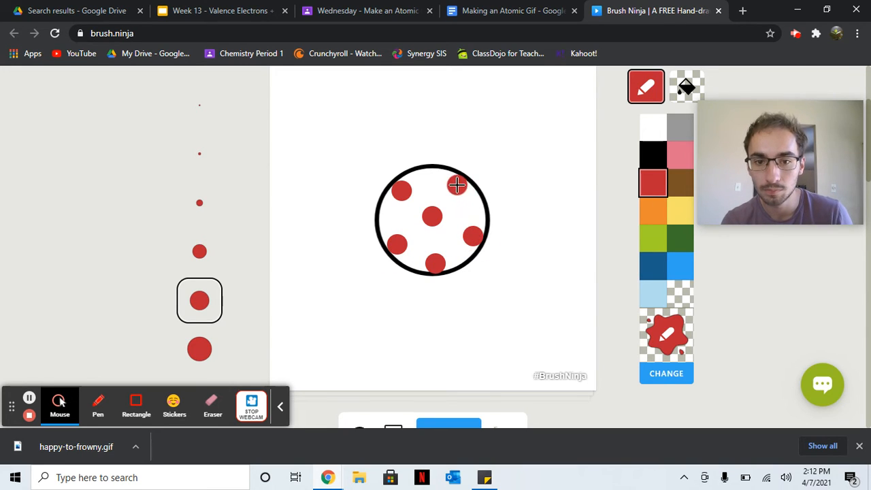
- Paint six dark blue neutron dots between the red dots inside the circle
{"action": "left_click", "coordinate": [652, 266]}
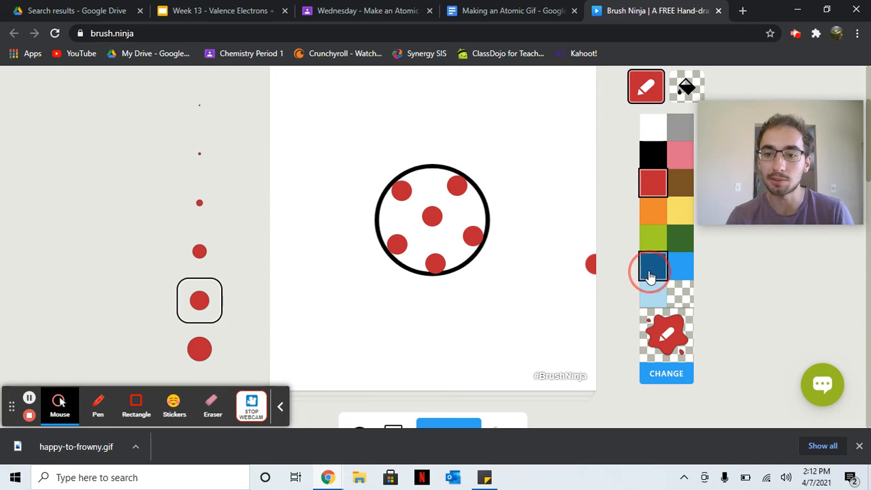
{"action": "left_click", "coordinate": [428, 187]}
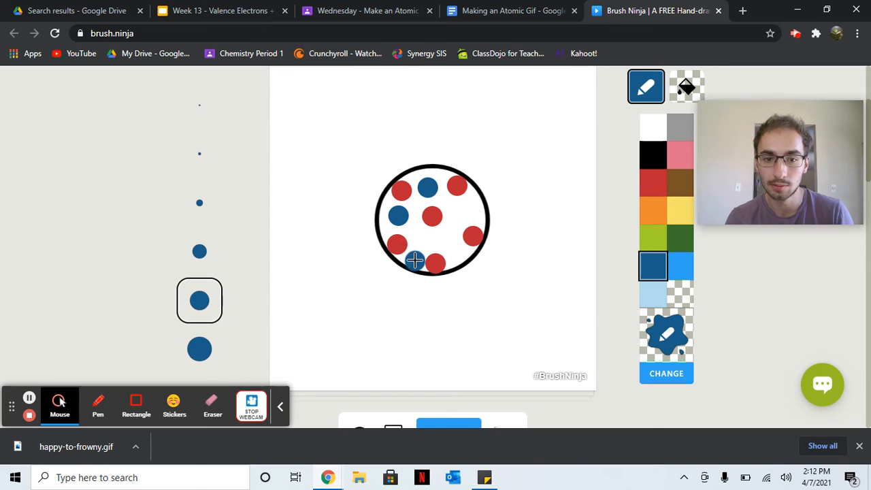
{"action": "left_click", "coordinate": [418, 249]}
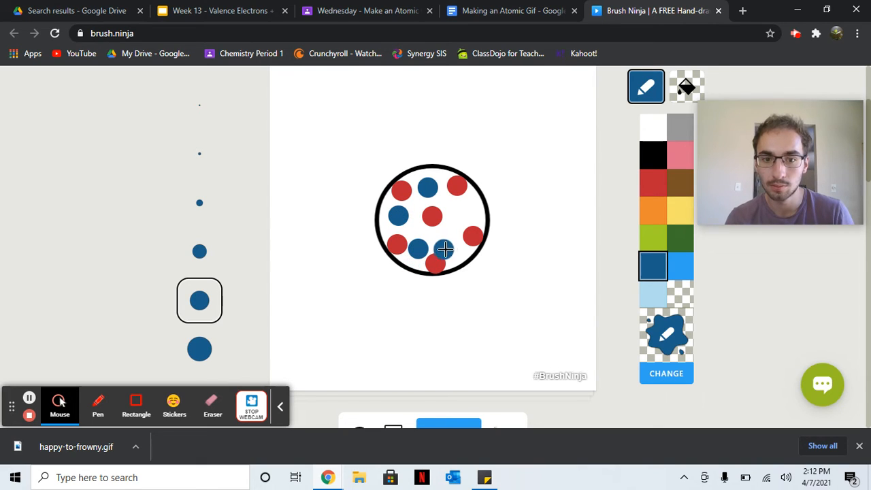
{"action": "left_click", "coordinate": [455, 248]}
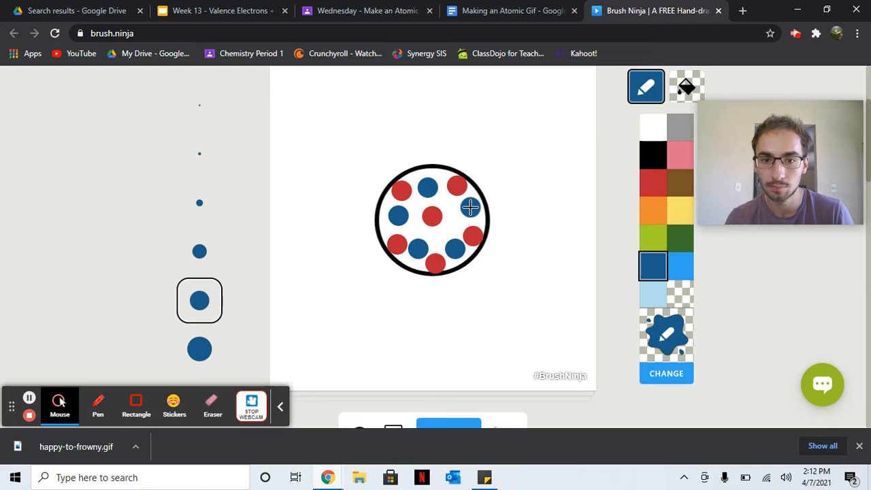
{"action": "left_click", "coordinate": [469, 207]}
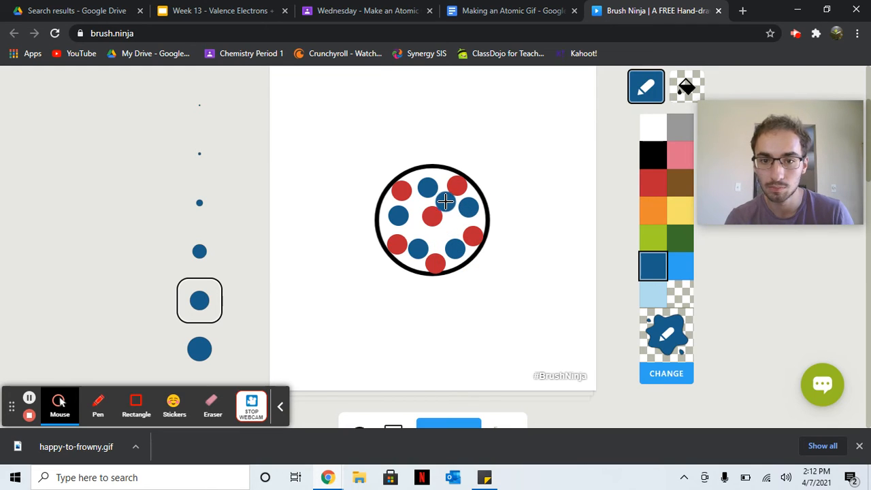
{"action": "left_click", "coordinate": [446, 202]}
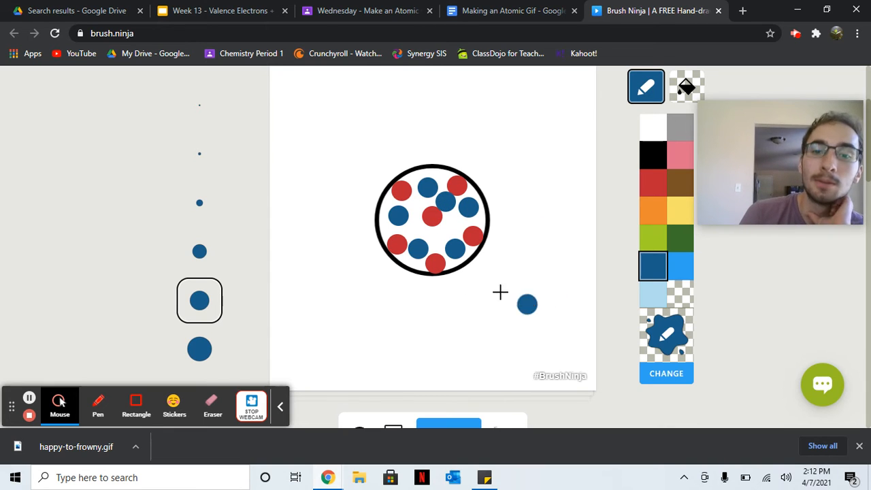
- Duplicate the nucleus frame and switch between the two frames to compare them, ending on the second one
{"action": "scroll", "coordinate": [463, 286], "scroll_direction": "down", "scroll_amount": 4}
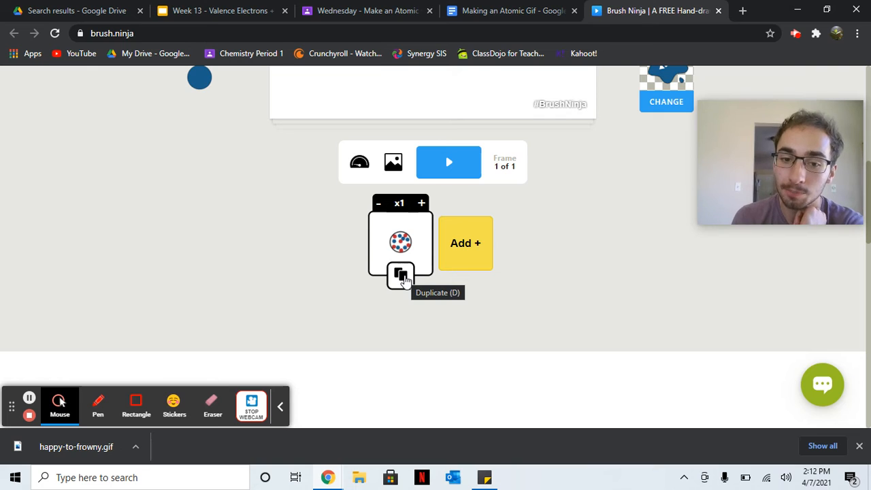
{"action": "left_click", "coordinate": [403, 276]}
{"action": "left_click", "coordinate": [366, 248]}
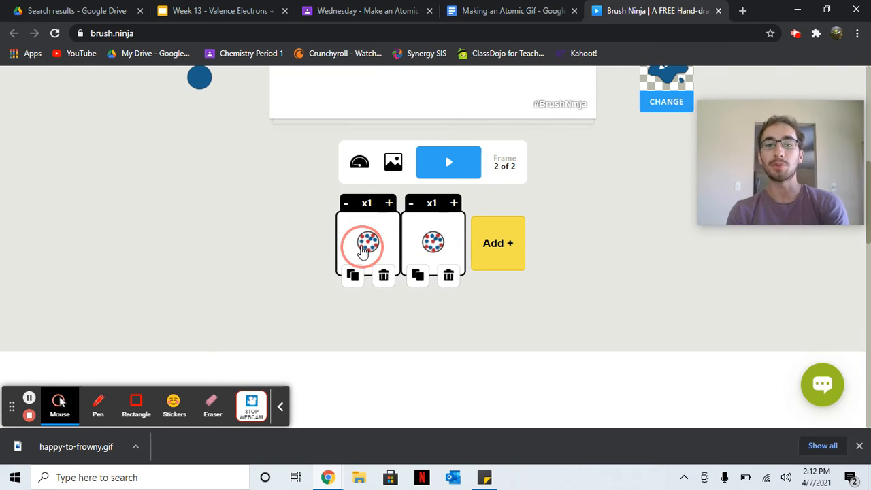
{"action": "left_click", "coordinate": [435, 248]}
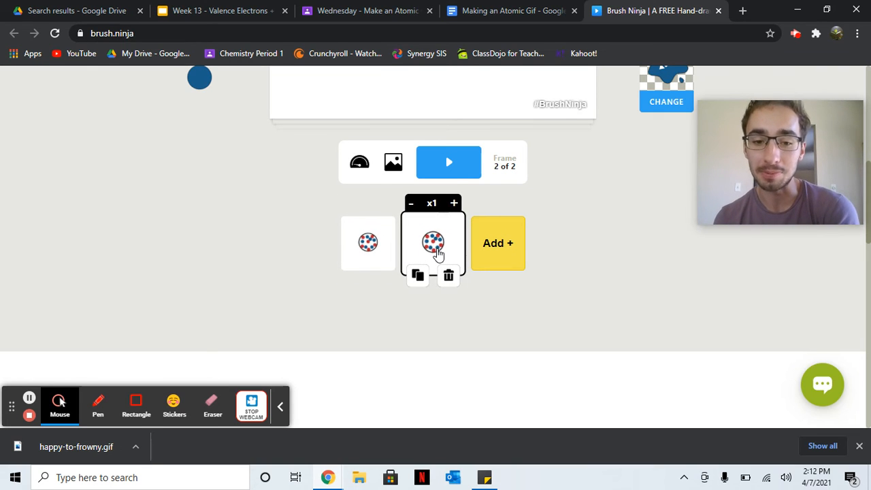
{"action": "left_click", "coordinate": [372, 247]}
{"action": "scroll", "coordinate": [373, 249], "scroll_direction": "up", "scroll_amount": 3}
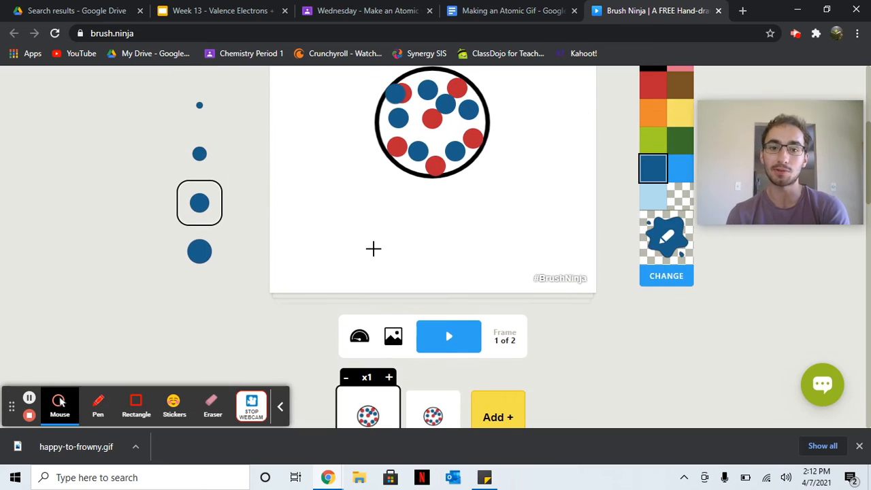
{"action": "scroll", "coordinate": [373, 249], "scroll_direction": "down", "scroll_amount": 2}
{"action": "left_click", "coordinate": [432, 278]}
{"action": "scroll", "coordinate": [433, 286], "scroll_direction": "up", "scroll_amount": 2}
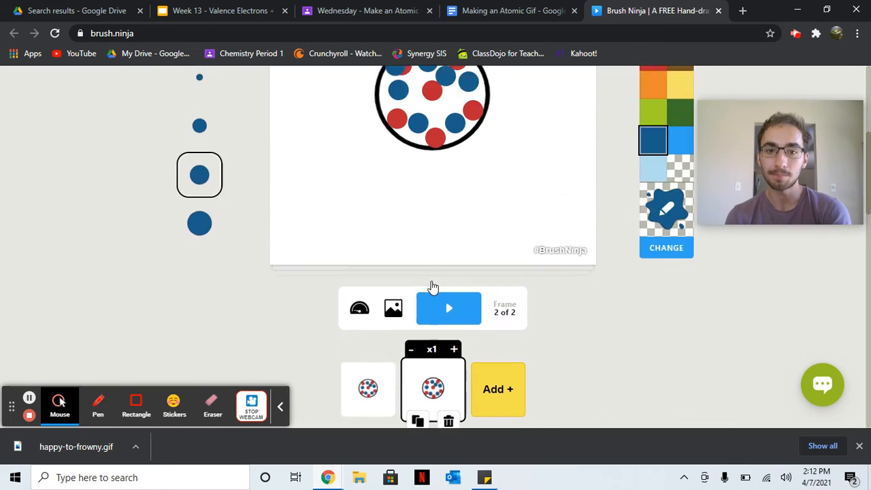
- Change the dark blue brush color to the custom bright green #08EB1B
{"action": "scroll", "coordinate": [433, 286], "scroll_direction": "up", "scroll_amount": 1}
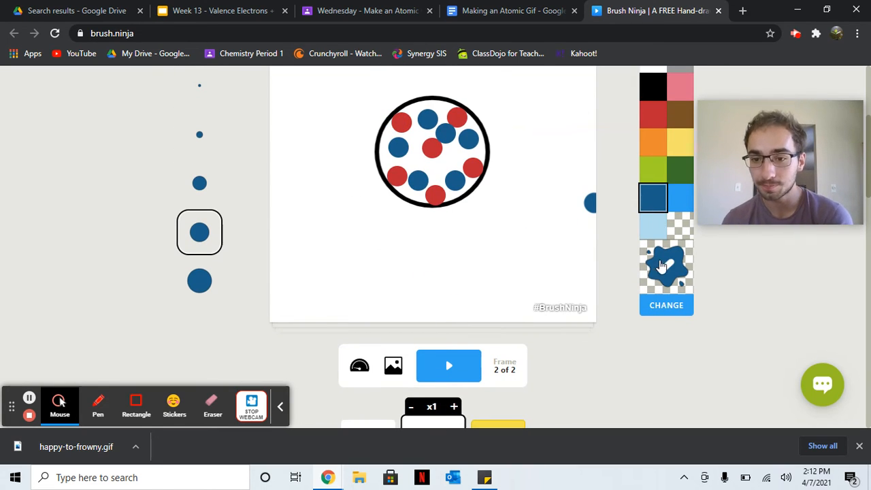
{"action": "left_click", "coordinate": [668, 313]}
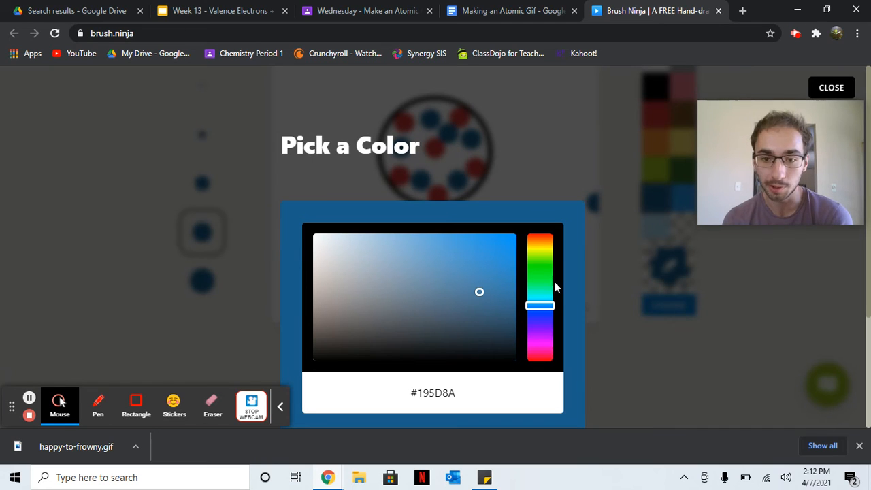
{"action": "left_click", "coordinate": [536, 271]}
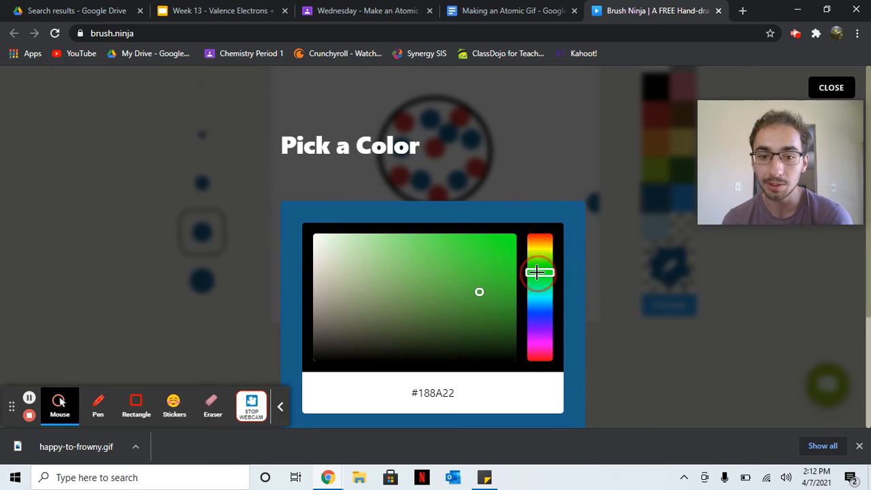
{"action": "left_click", "coordinate": [510, 243]}
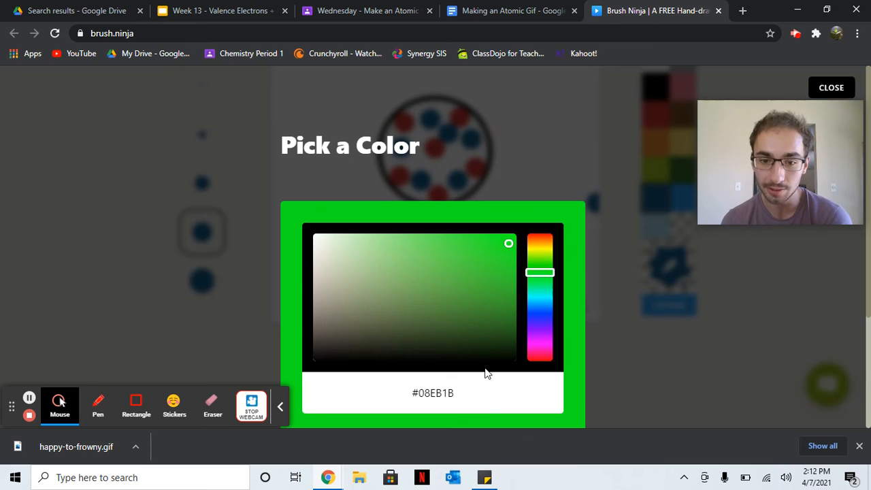
{"action": "scroll", "coordinate": [469, 423], "scroll_direction": "down", "scroll_amount": 3}
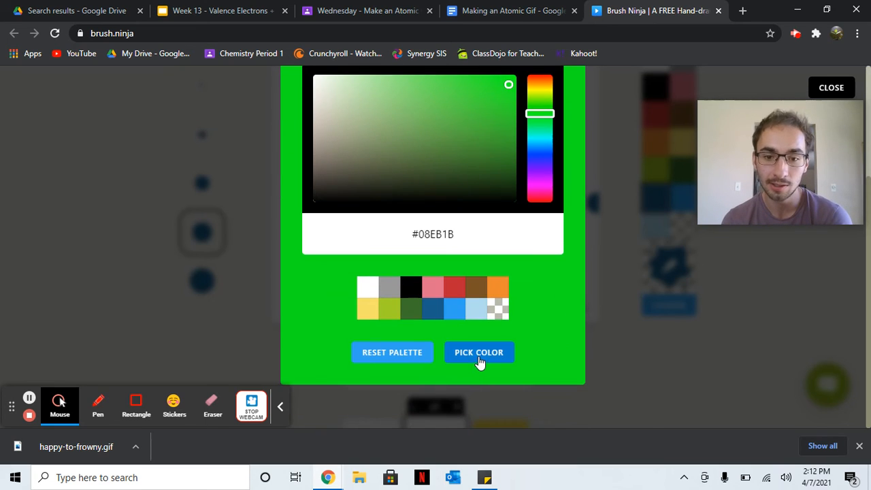
{"action": "left_click", "coordinate": [479, 353]}
- Paint two green electron dots on the upper and lower edges of the nucleus circle, and duplicate the second frame
{"action": "scroll", "coordinate": [482, 326], "scroll_direction": "up", "scroll_amount": 2}
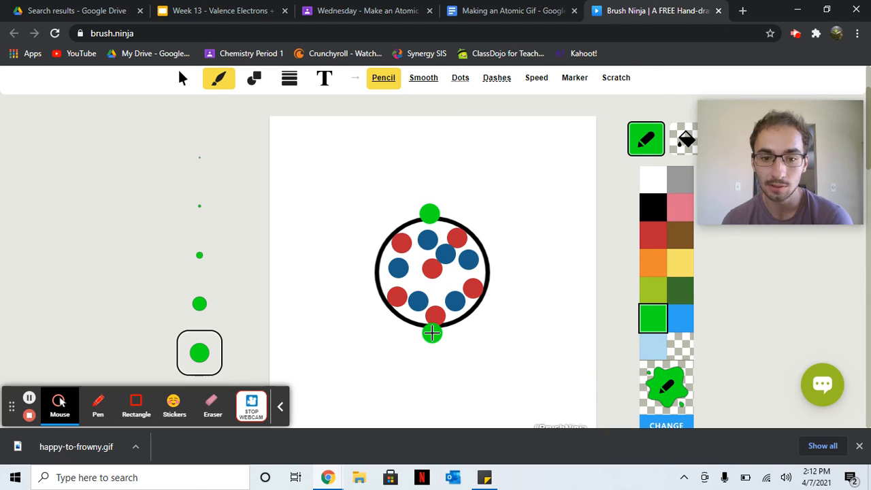
{"action": "left_click", "coordinate": [566, 383]}
{"action": "scroll", "coordinate": [564, 383], "scroll_direction": "down", "scroll_amount": 3}
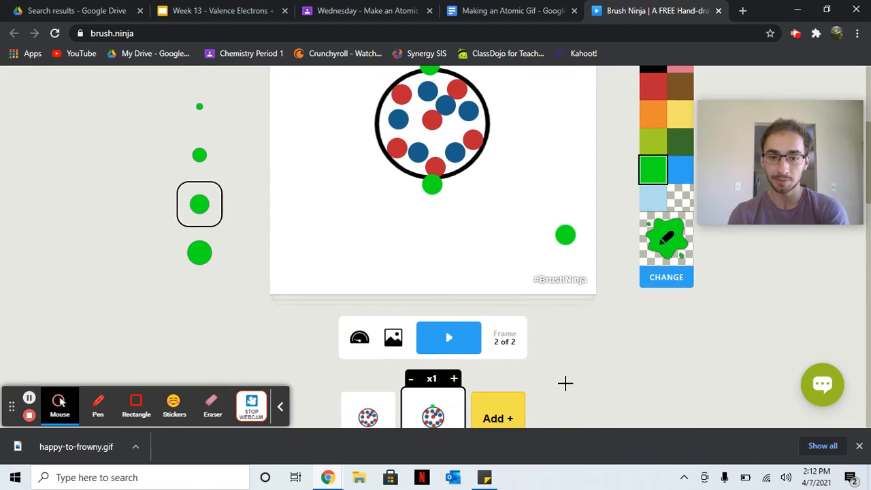
{"action": "scroll", "coordinate": [459, 381], "scroll_direction": "down", "scroll_amount": 2}
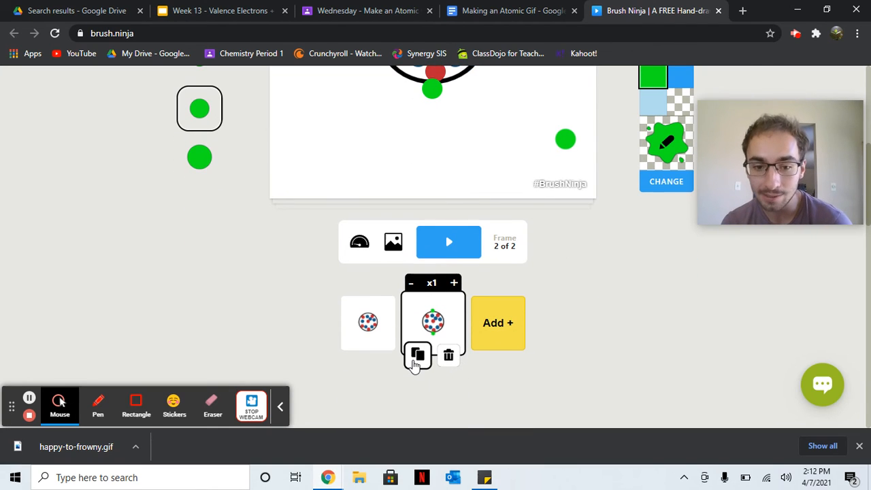
{"action": "left_click", "coordinate": [416, 359]}
- Draw a larger black circle outline over the nucleus in the third frame
{"action": "scroll", "coordinate": [414, 366], "scroll_direction": "up", "scroll_amount": 5}
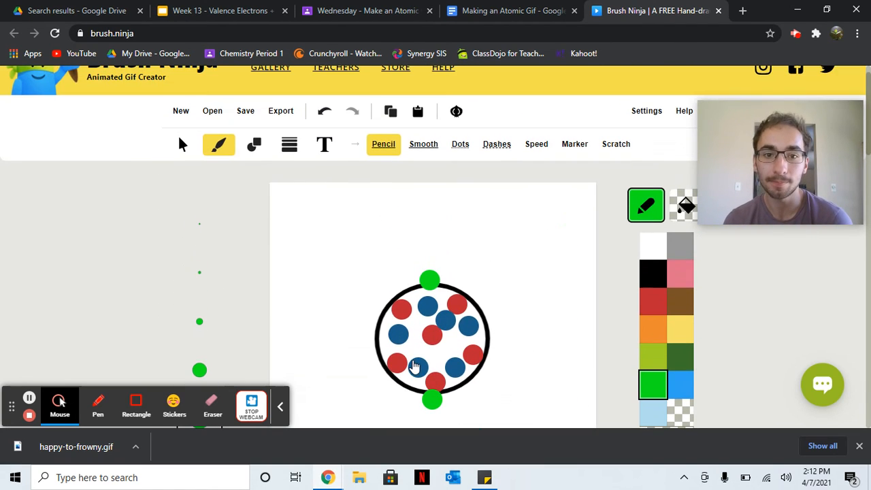
{"action": "left_click", "coordinate": [254, 144]}
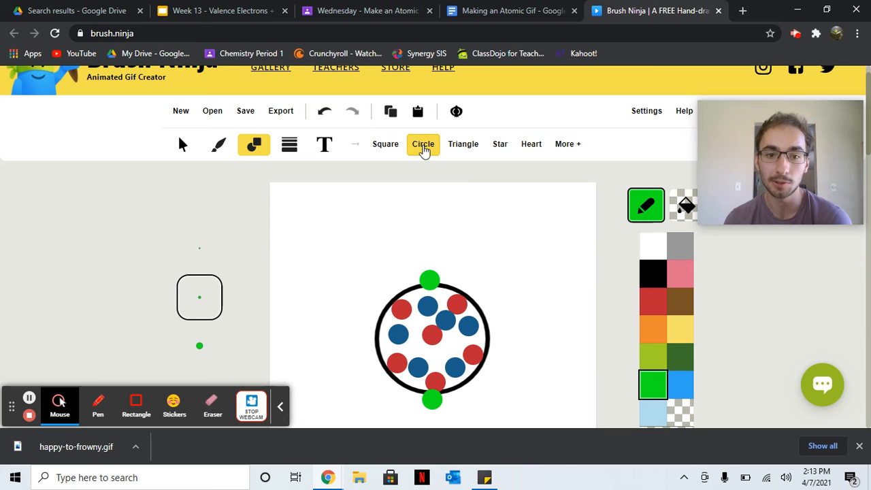
{"action": "left_click", "coordinate": [664, 277]}
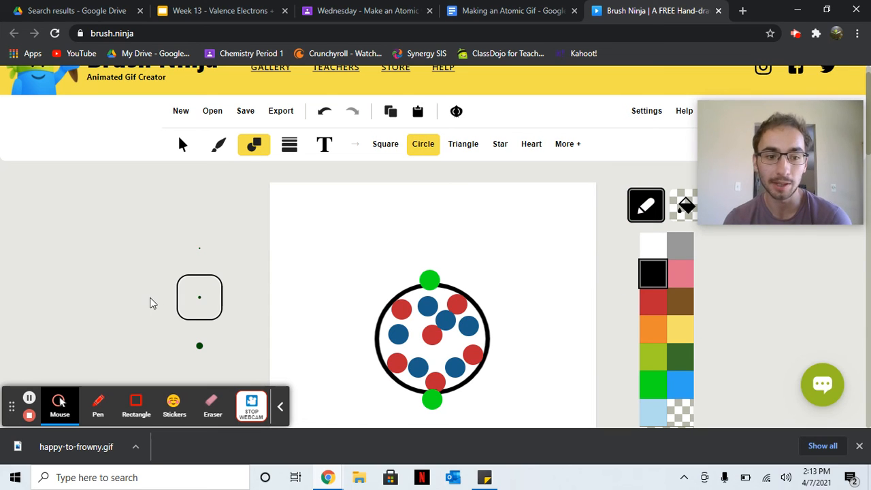
{"action": "left_click_drag", "start_coordinate": [384, 257], "coordinate": [470, 427]}
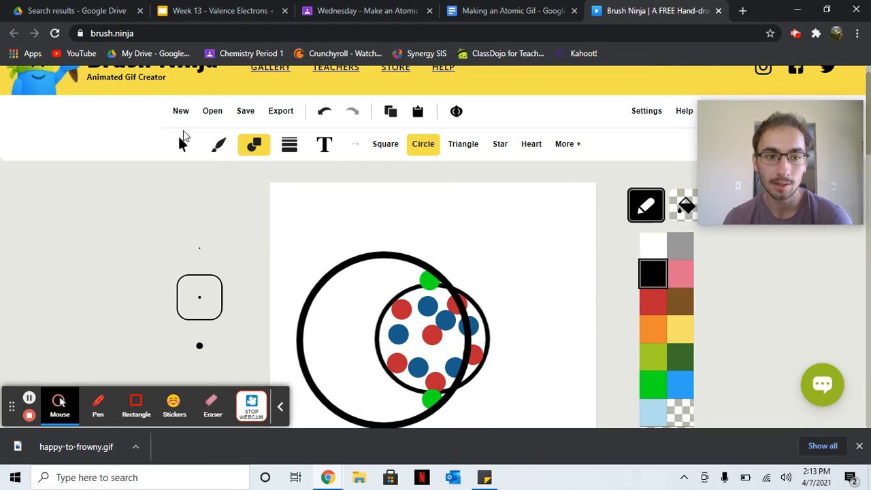
- Move the larger black circle so that it is centered around the nucleus circle
{"action": "left_click", "coordinate": [181, 143]}
{"action": "left_click_drag", "start_coordinate": [363, 259], "coordinate": [411, 258]}
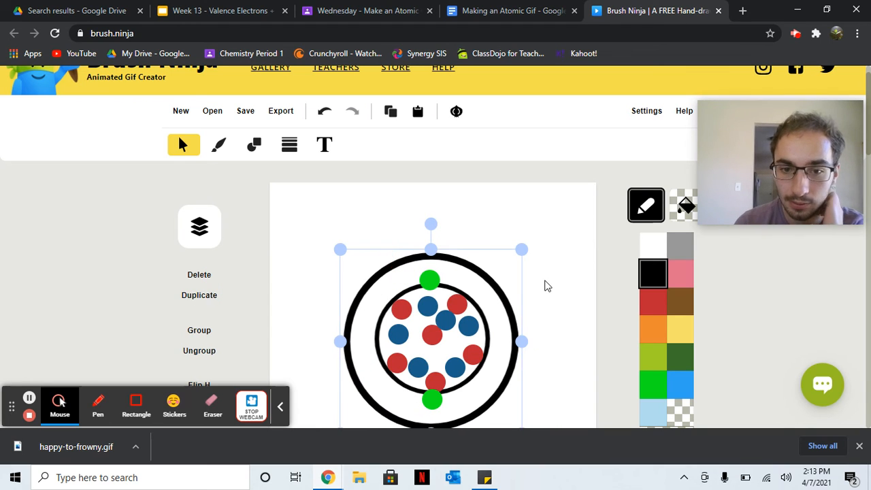
{"action": "scroll", "coordinate": [547, 286], "scroll_direction": "down", "scroll_amount": 2}
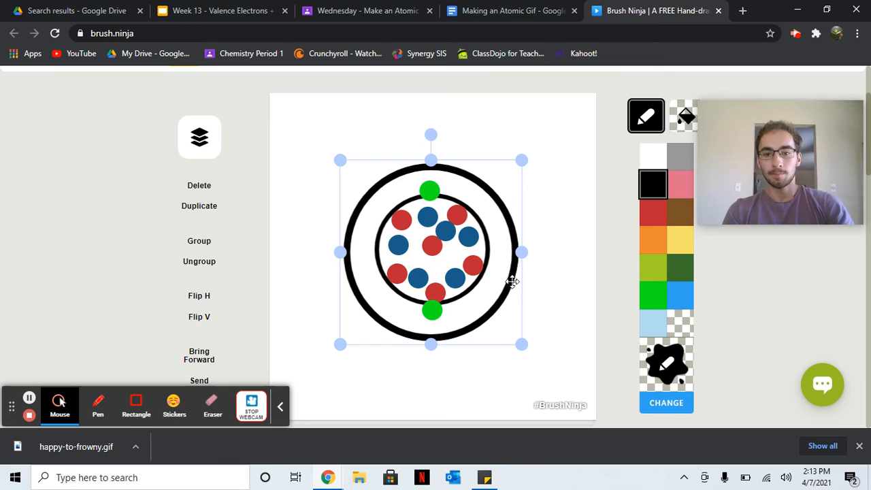
{"action": "left_click_drag", "start_coordinate": [511, 281], "coordinate": [507, 296]}
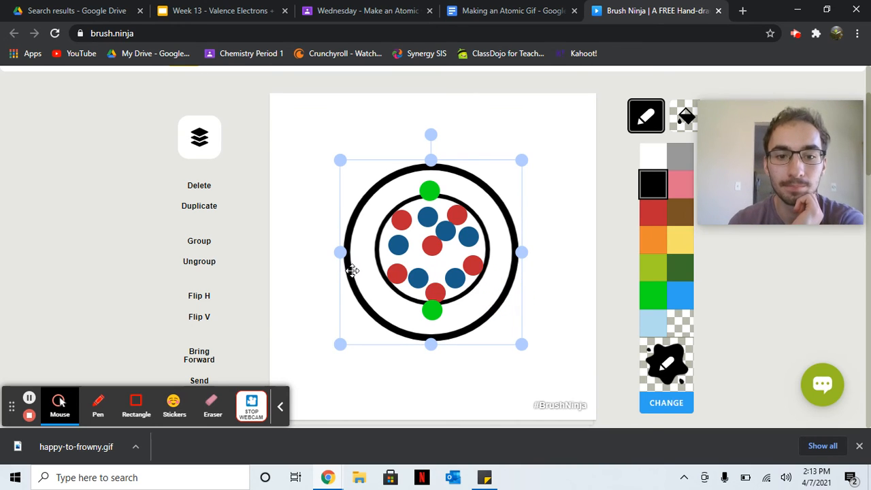
{"action": "left_click_drag", "start_coordinate": [351, 270], "coordinate": [353, 269]}
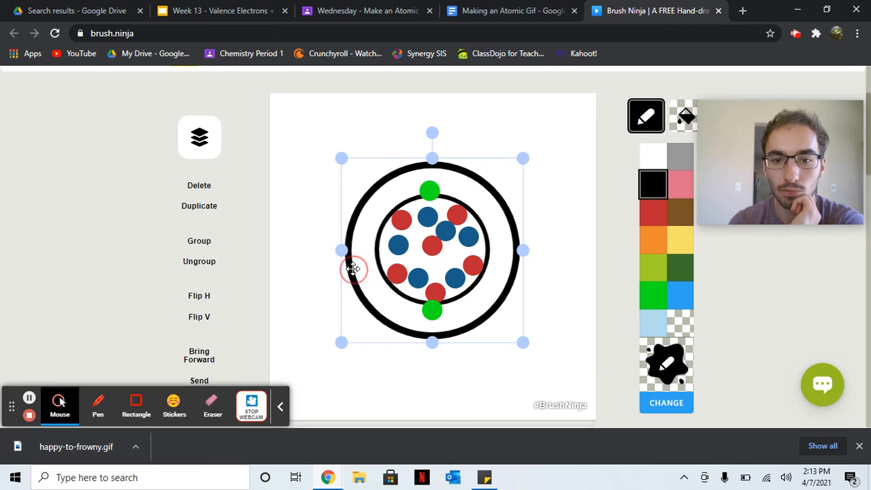
- Paint four green valence electron dots on the outer circle, one each at its upper, lower, left and right edges
{"action": "scroll", "coordinate": [221, 172], "scroll_direction": "up", "scroll_amount": 2}
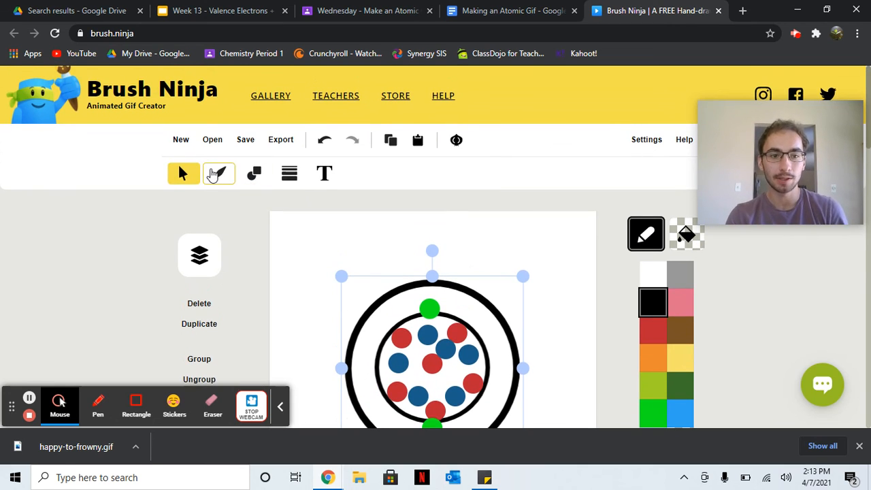
{"action": "left_click", "coordinate": [219, 173]}
{"action": "scroll", "coordinate": [236, 336], "scroll_direction": "down", "scroll_amount": 1}
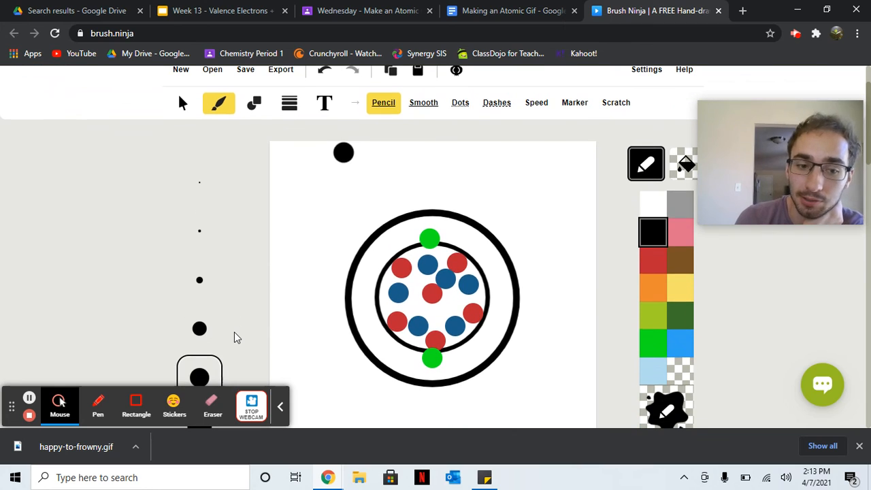
{"action": "left_click", "coordinate": [666, 348]}
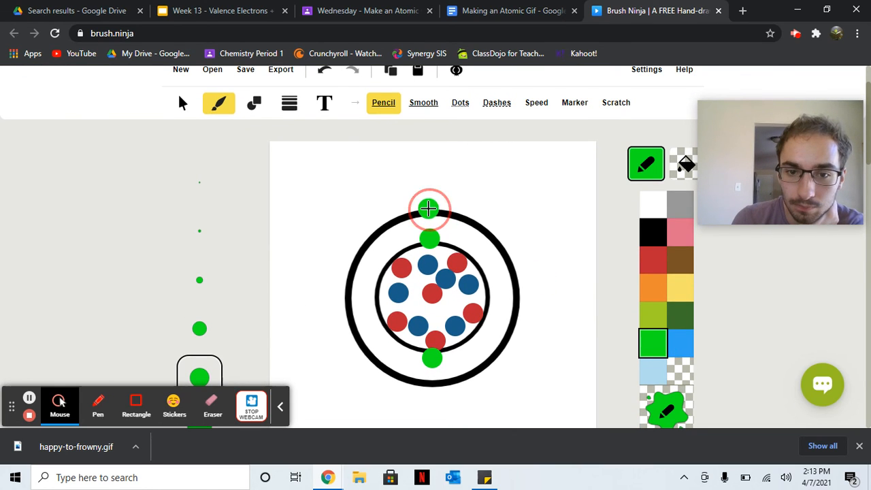
{"action": "left_click", "coordinate": [427, 383]}
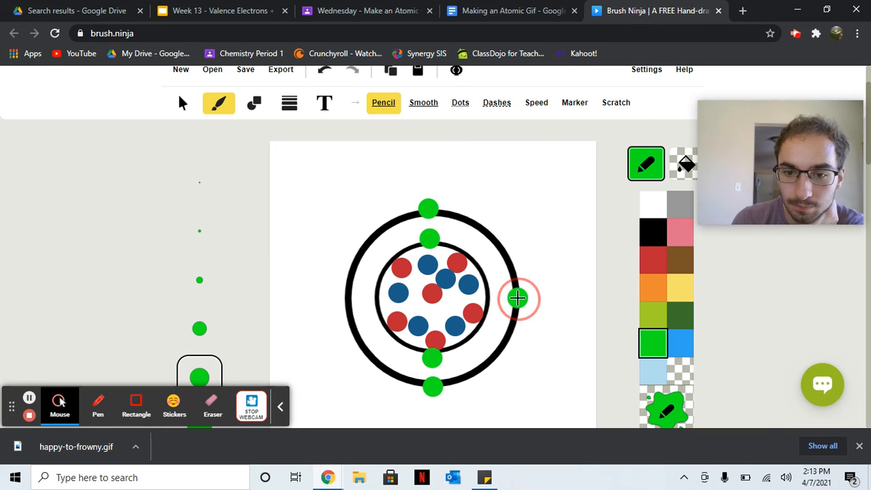
{"action": "left_click", "coordinate": [518, 298]}
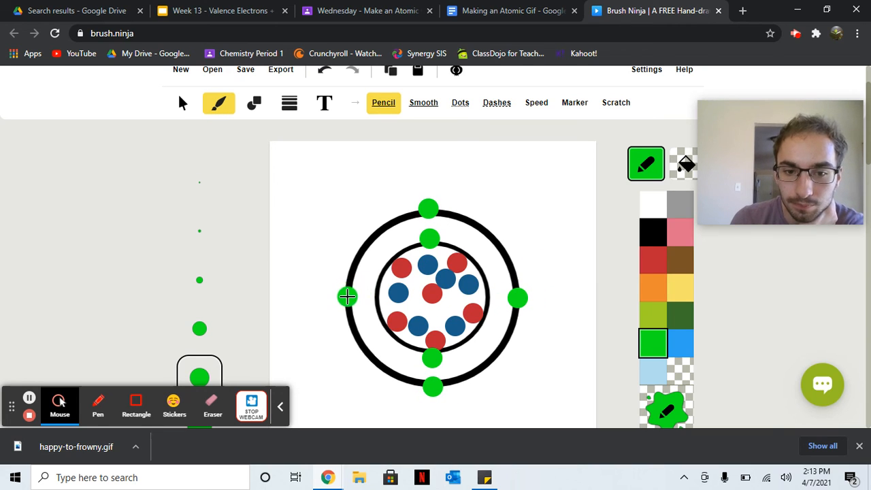
{"action": "left_click", "coordinate": [346, 298]}
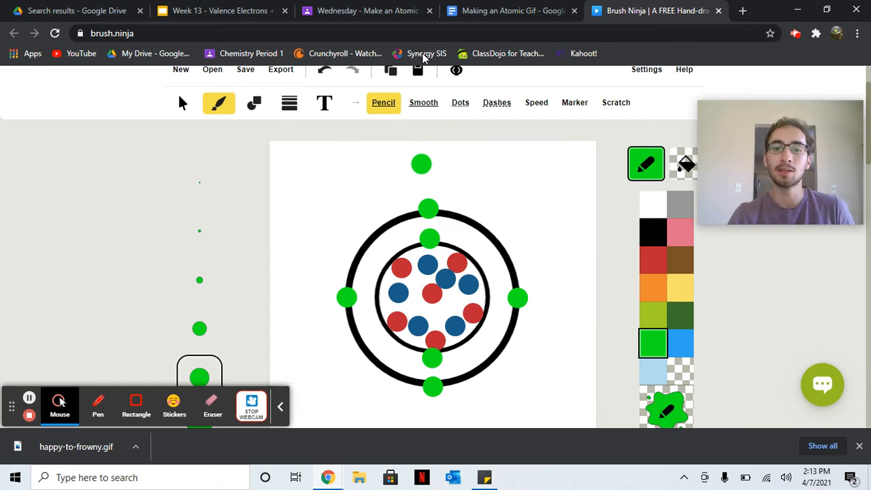
- Close the Brush Ninja page and reopen it from the brush.ninja link in the Making an Atomic Gif document
{"action": "left_click", "coordinate": [718, 11]}
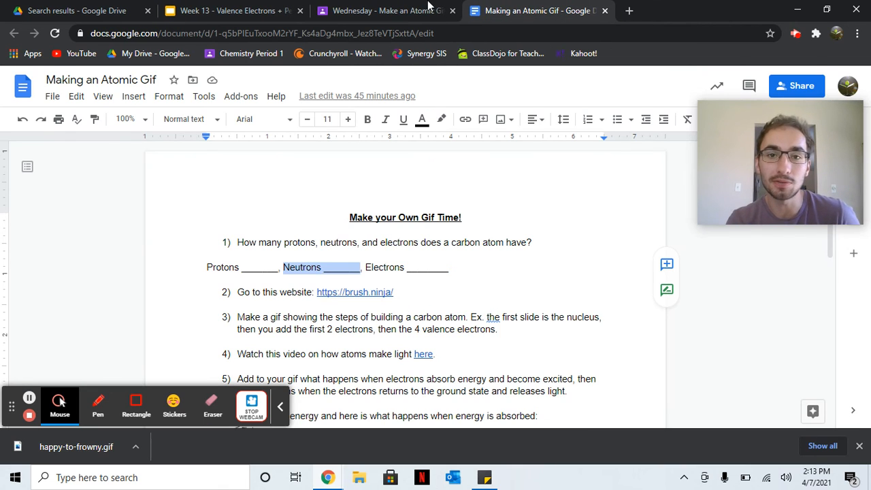
{"action": "left_click", "coordinate": [336, 297]}
{"action": "left_click", "coordinate": [348, 320]}
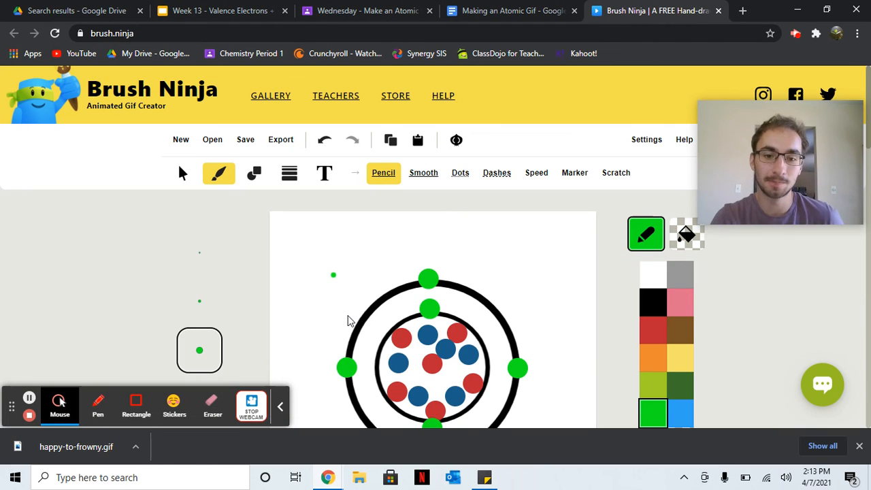
- Play the three-frame carbon atom animation to preview it, and stop the playback
{"action": "scroll", "coordinate": [347, 317], "scroll_direction": "down", "scroll_amount": 4}
{"action": "left_click", "coordinate": [445, 184]}
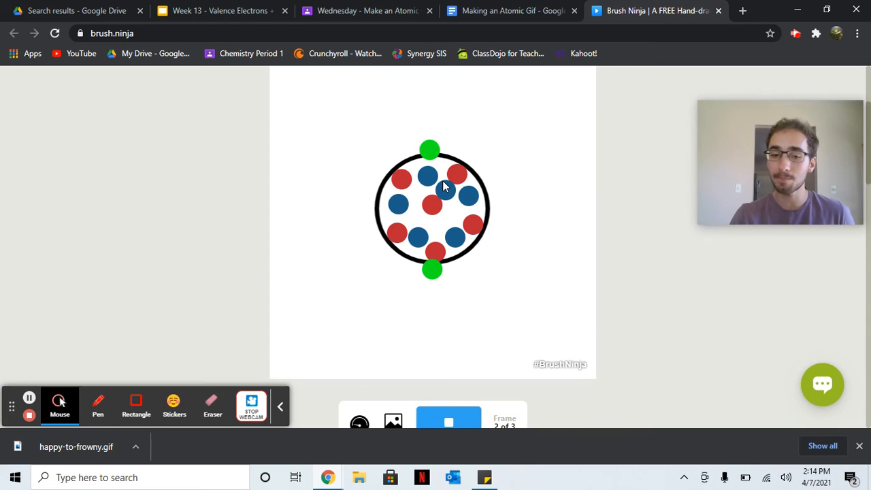
{"action": "left_click", "coordinate": [454, 418]}
{"action": "mouse_move", "coordinate": [328, 478]}
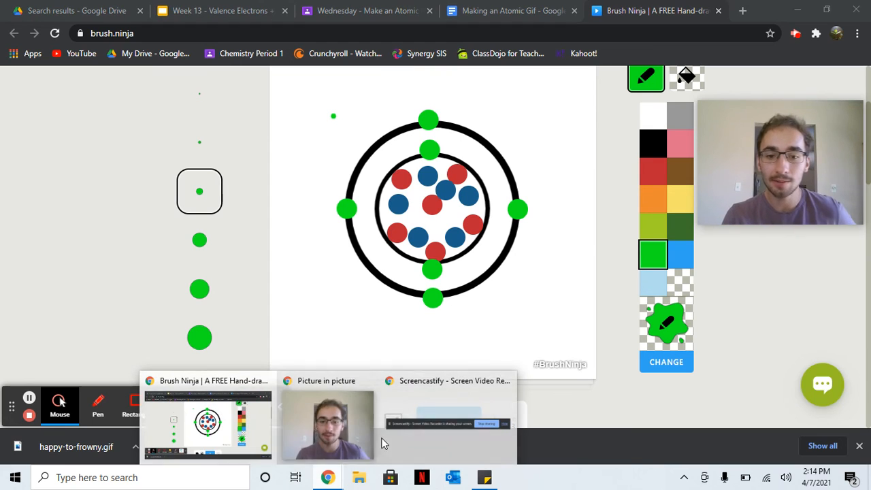